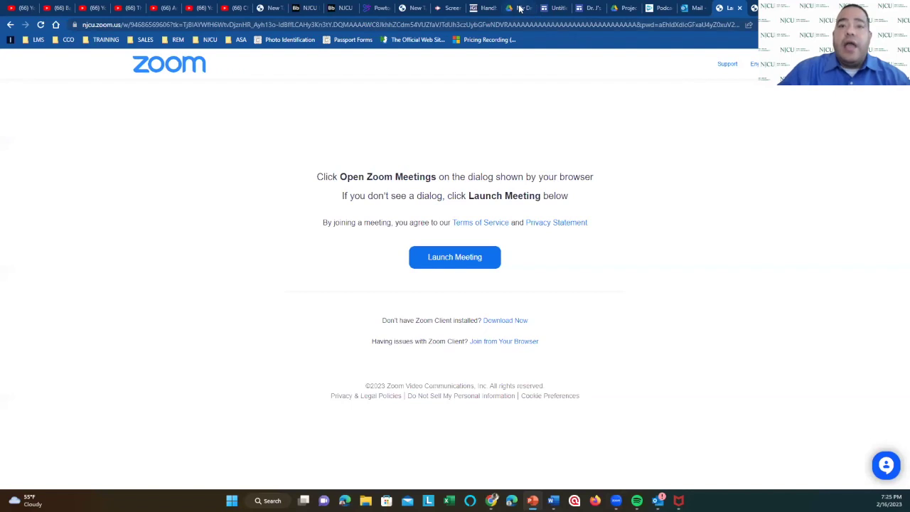
Step: Switch to Google Drive and create a new Google Sites site from My Drive
{"action": "left_click", "coordinate": [520, 9]}
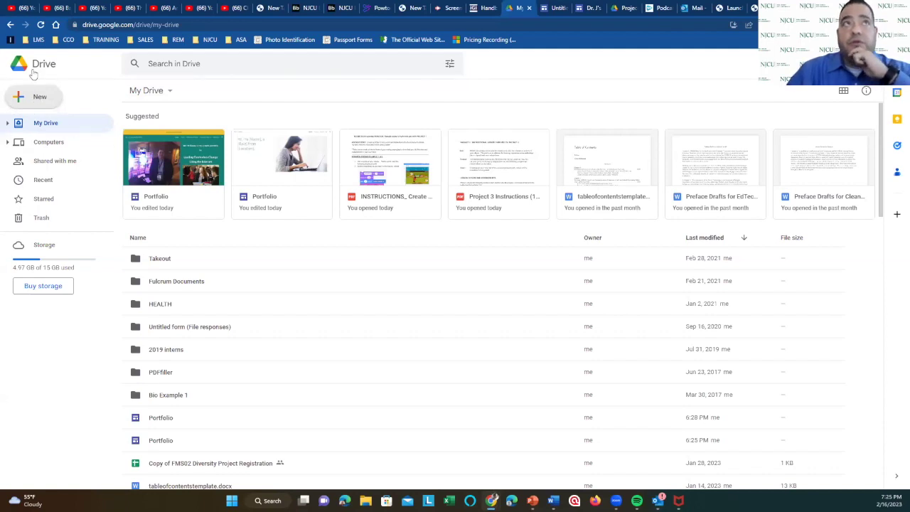
{"action": "left_click", "coordinate": [36, 98]}
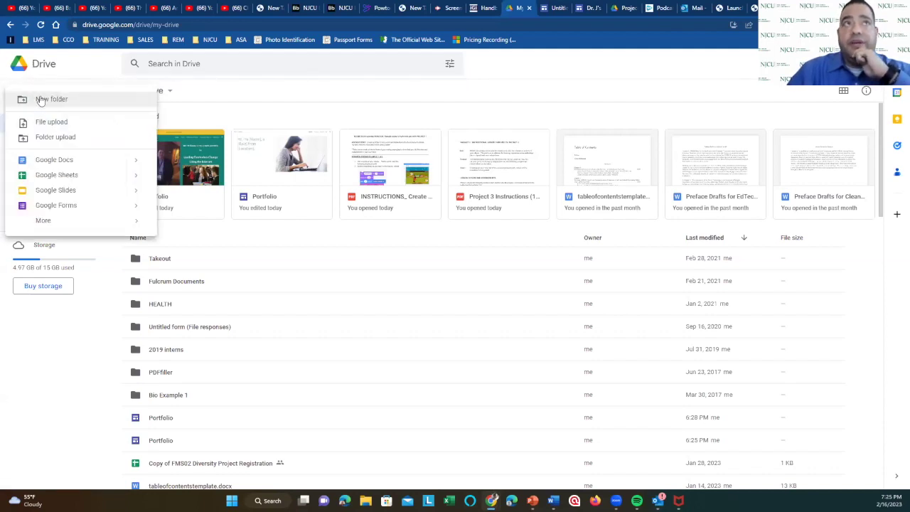
{"action": "mouse_move", "coordinate": [44, 221]}
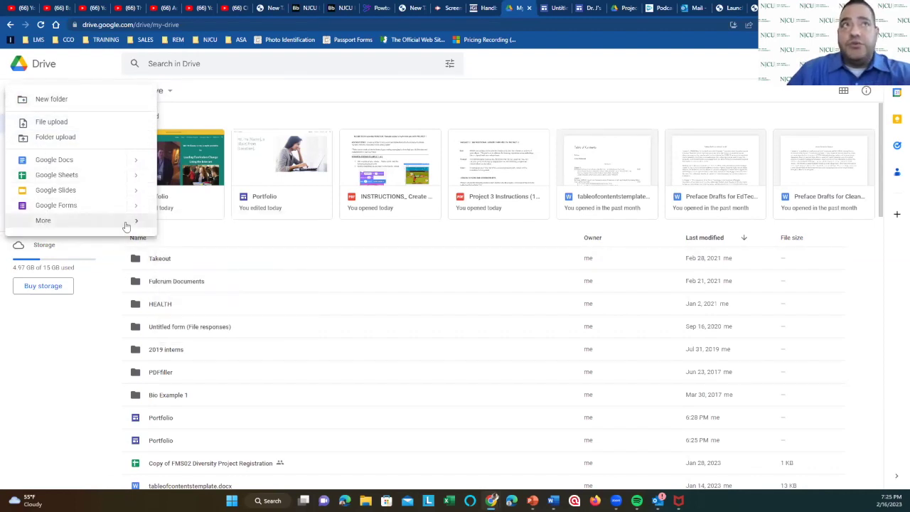
{"action": "mouse_move", "coordinate": [125, 225]}
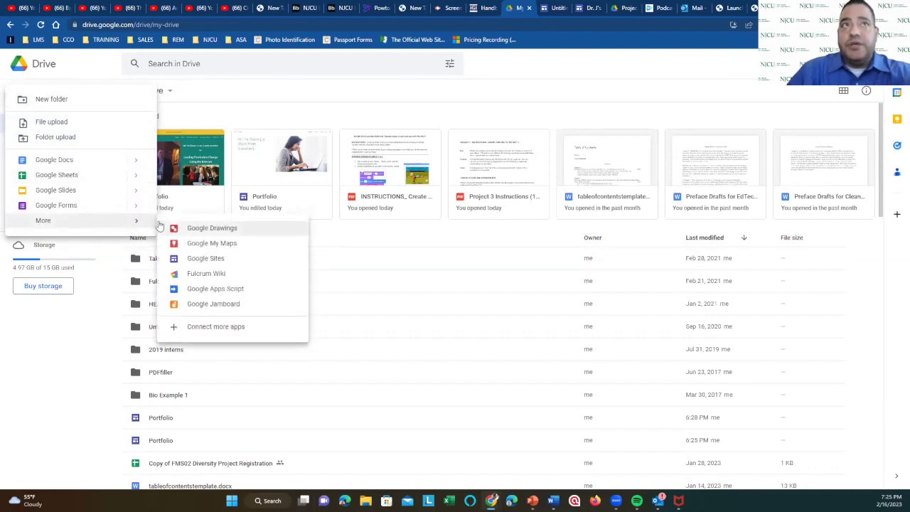
{"action": "left_click", "coordinate": [204, 259]}
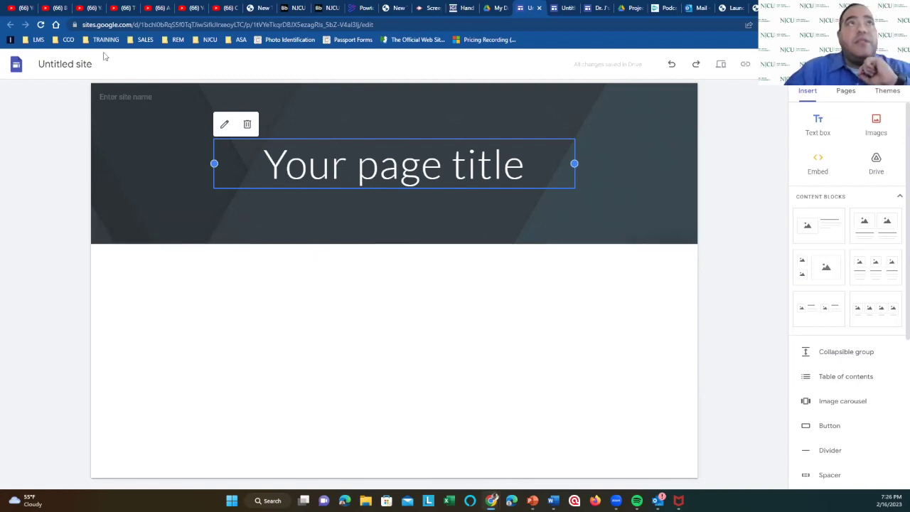
Step: Go to the Sites home page, browse the full template gallery and create a site from the Portfolio template
{"action": "left_click", "coordinate": [16, 66]}
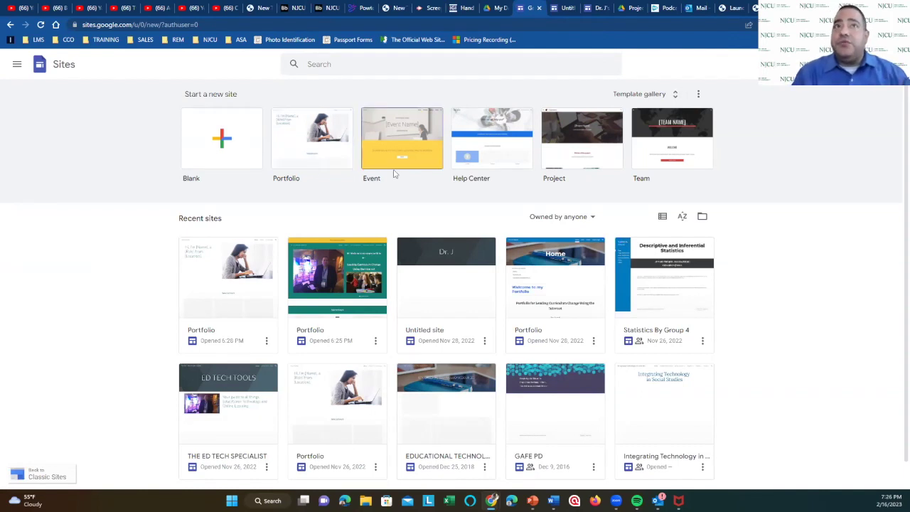
{"action": "left_click", "coordinate": [672, 96]}
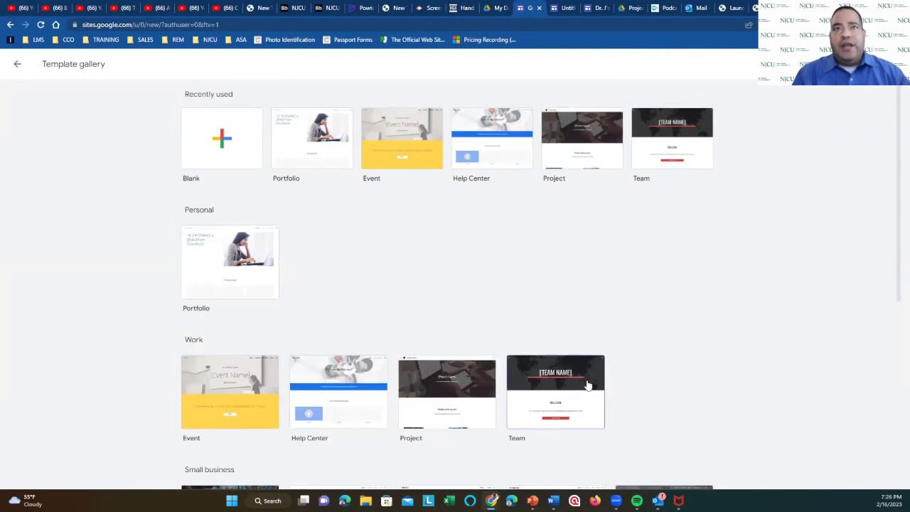
{"action": "scroll", "coordinate": [583, 386], "scroll_direction": "down", "scroll_amount": 3}
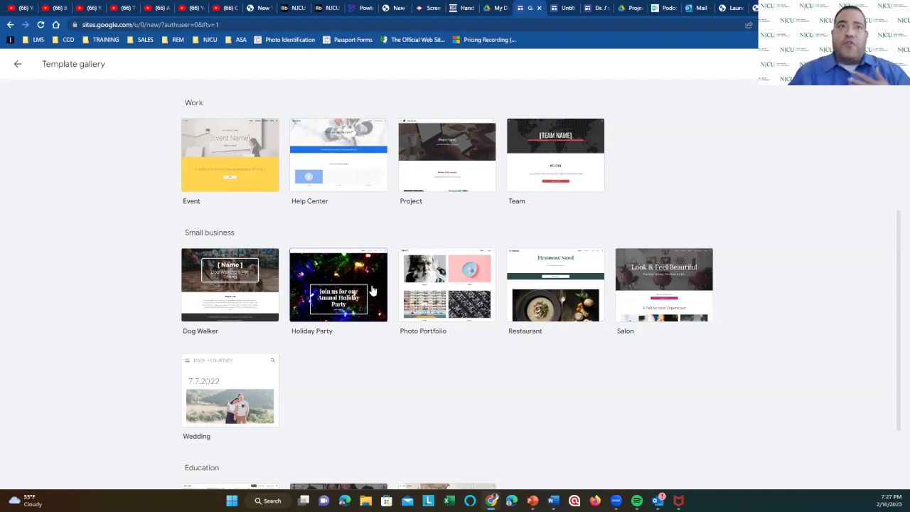
{"action": "scroll", "coordinate": [434, 315], "scroll_direction": "up", "scroll_amount": 3}
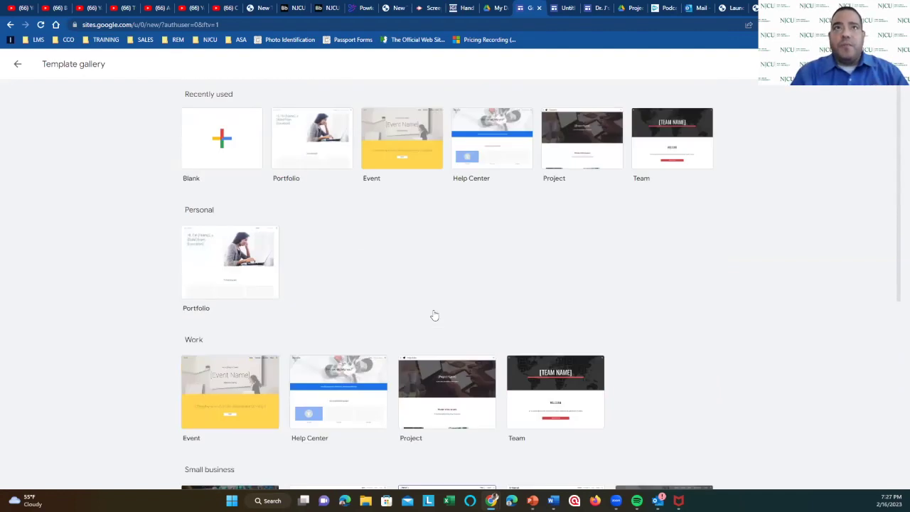
{"action": "left_click", "coordinate": [303, 152]}
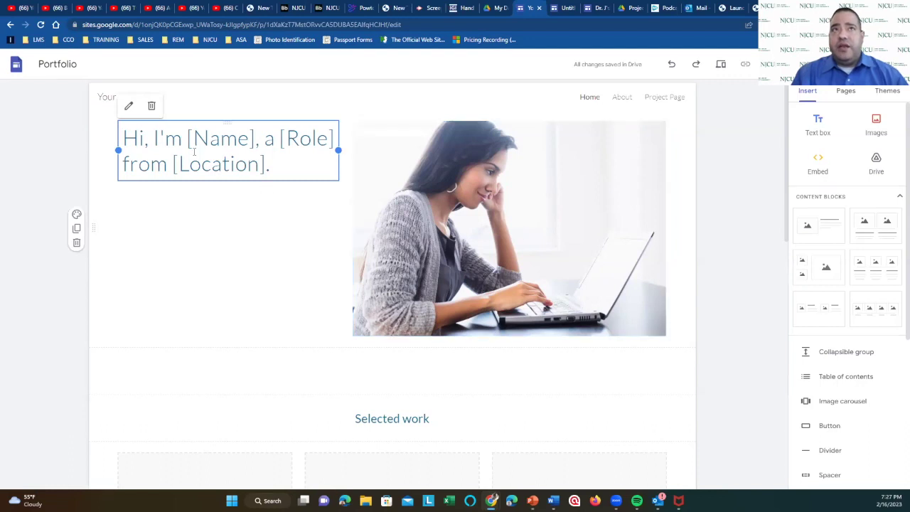
Step: Open the list of uploaded YouTube videos for the first video placeholder under Selected work
{"action": "scroll", "coordinate": [432, 335], "scroll_direction": "down", "scroll_amount": 3}
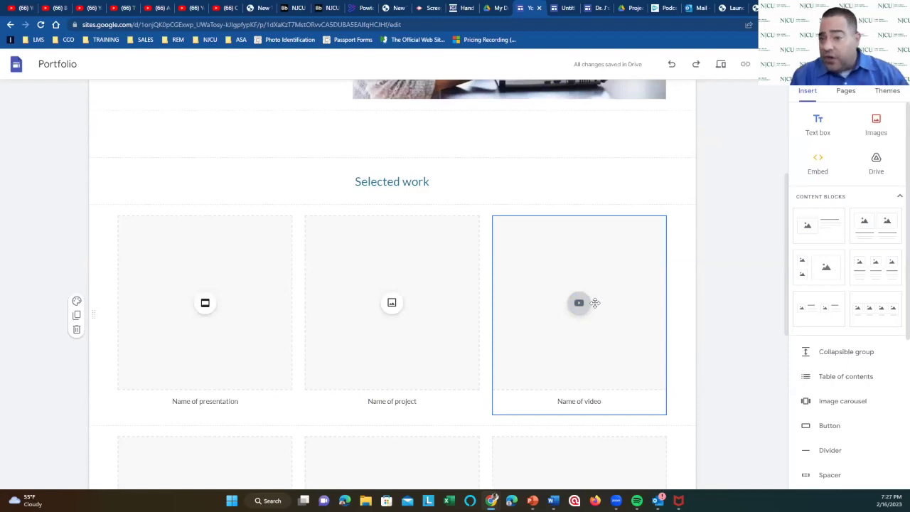
{"action": "scroll", "coordinate": [596, 307], "scroll_direction": "down", "scroll_amount": 3}
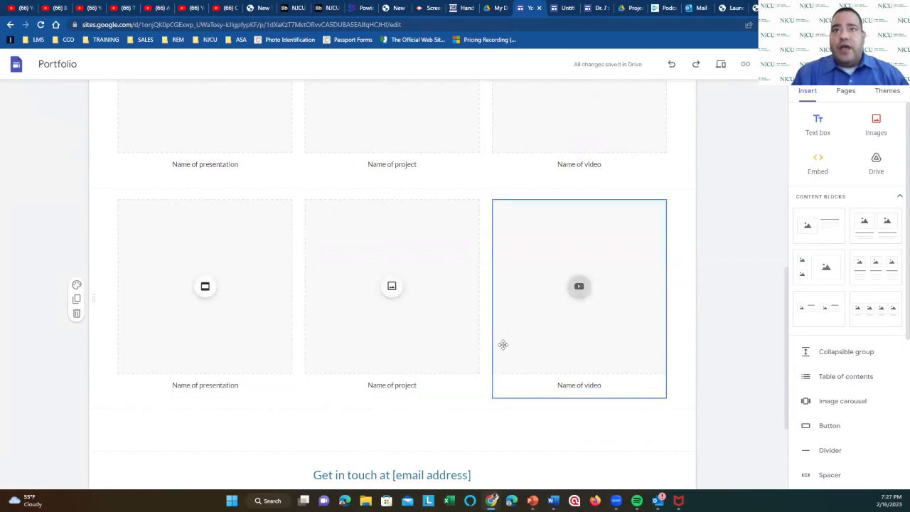
{"action": "scroll", "coordinate": [503, 344], "scroll_direction": "down", "scroll_amount": 2}
{"action": "scroll", "coordinate": [503, 344], "scroll_direction": "up", "scroll_amount": 5}
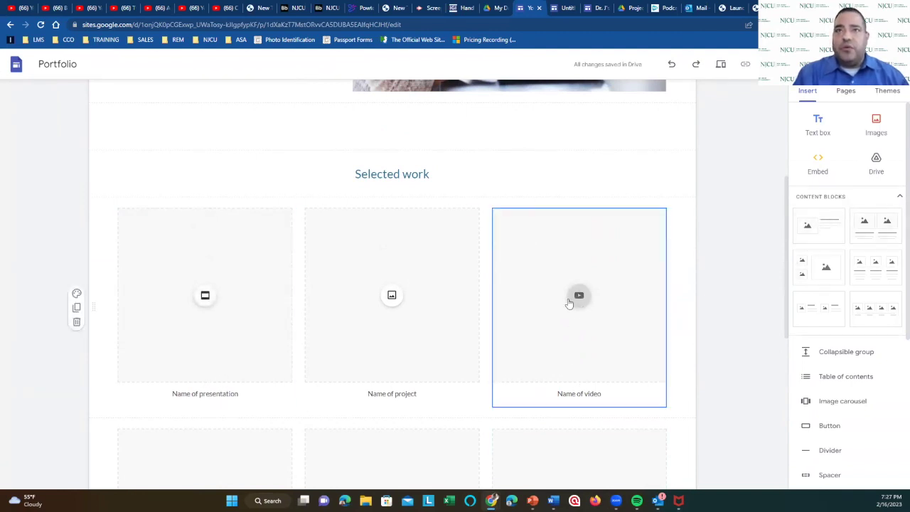
{"action": "left_click", "coordinate": [579, 297]}
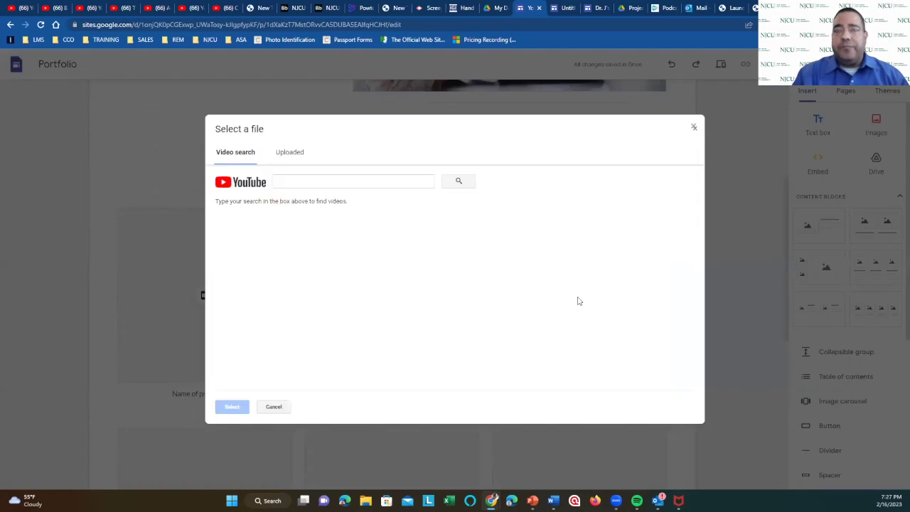
{"action": "left_click", "coordinate": [296, 155]}
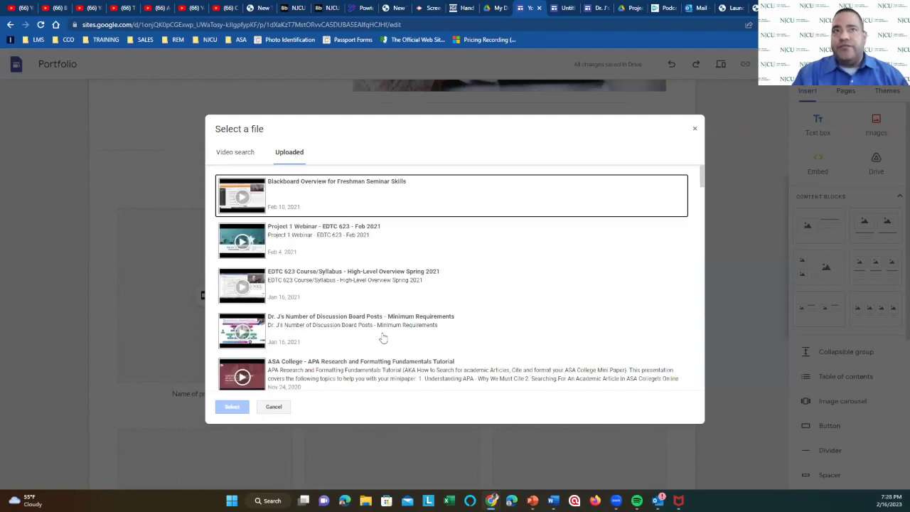
Step: Insert the uploaded video "Fraction Review for Quantitative Literacy", part 2 of 4, into the video placeholder
{"action": "scroll", "coordinate": [383, 339], "scroll_direction": "down", "scroll_amount": 2}
{"action": "scroll", "coordinate": [383, 338], "scroll_direction": "down", "scroll_amount": 5}
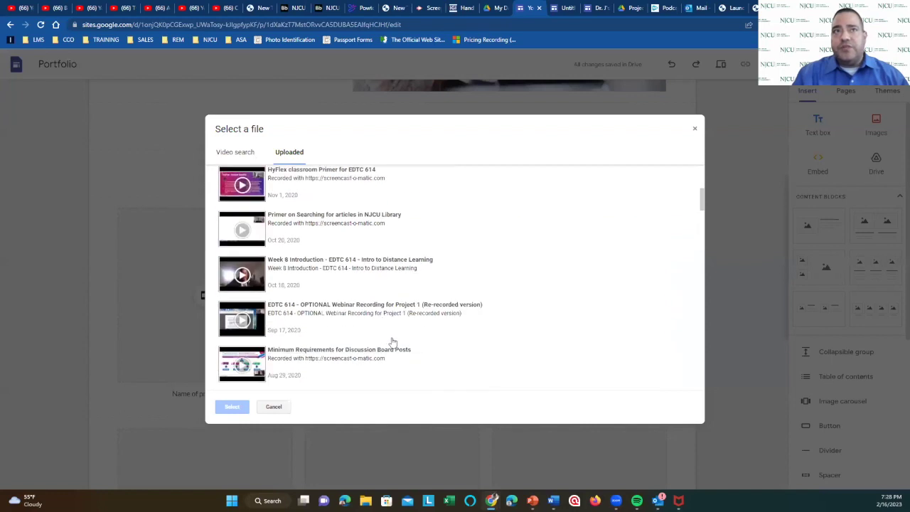
{"action": "scroll", "coordinate": [392, 347], "scroll_direction": "down", "scroll_amount": 2}
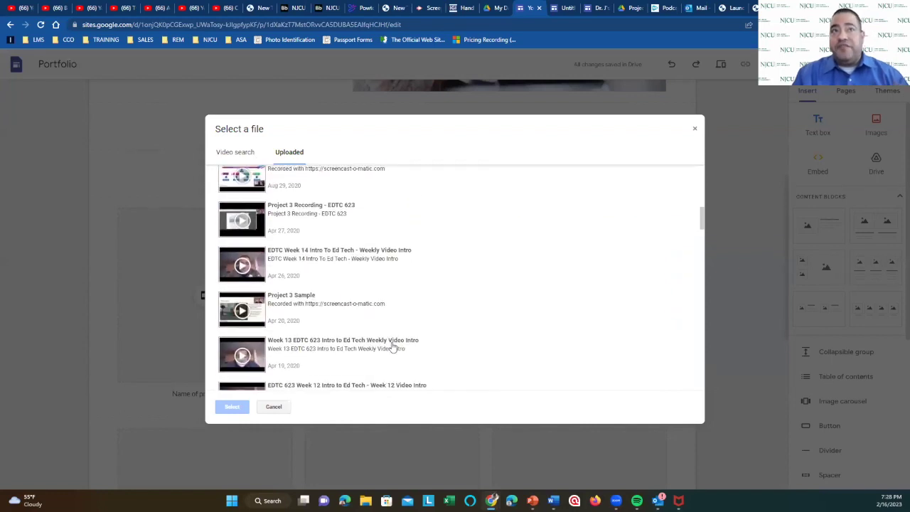
{"action": "scroll", "coordinate": [360, 346], "scroll_direction": "down", "scroll_amount": 6}
{"action": "scroll", "coordinate": [360, 346], "scroll_direction": "down", "scroll_amount": 12}
{"action": "scroll", "coordinate": [360, 347], "scroll_direction": "down", "scroll_amount": 12}
{"action": "scroll", "coordinate": [360, 347], "scroll_direction": "down", "scroll_amount": 15}
{"action": "scroll", "coordinate": [358, 345], "scroll_direction": "down", "scroll_amount": 3}
{"action": "scroll", "coordinate": [357, 345], "scroll_direction": "up", "scroll_amount": 3}
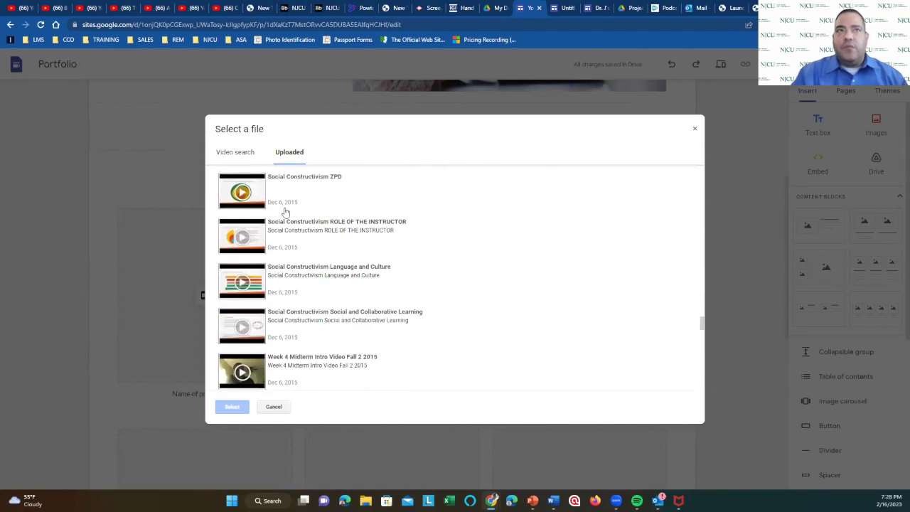
{"action": "scroll", "coordinate": [285, 211], "scroll_direction": "down", "scroll_amount": 6}
{"action": "scroll", "coordinate": [295, 258], "scroll_direction": "down", "scroll_amount": 4}
{"action": "scroll", "coordinate": [325, 335], "scroll_direction": "down", "scroll_amount": 20}
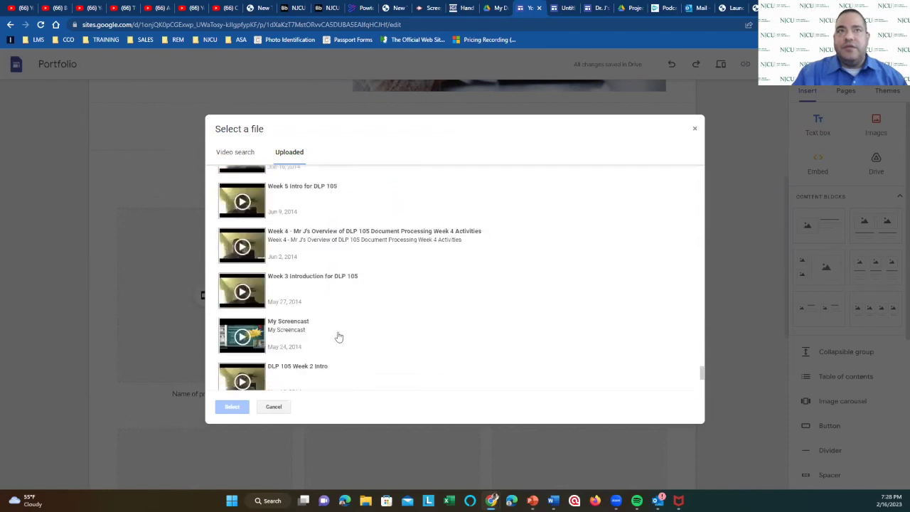
{"action": "scroll", "coordinate": [338, 337], "scroll_direction": "down", "scroll_amount": 5}
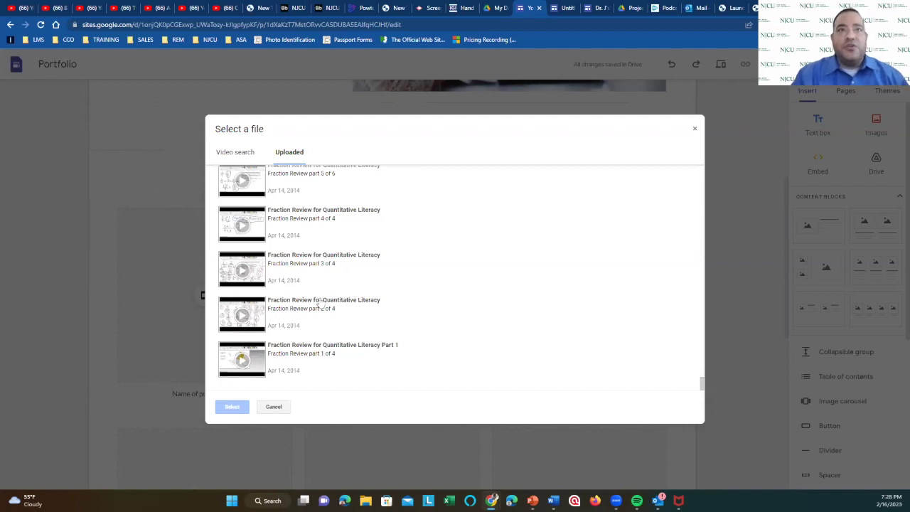
{"action": "left_click", "coordinate": [261, 307]}
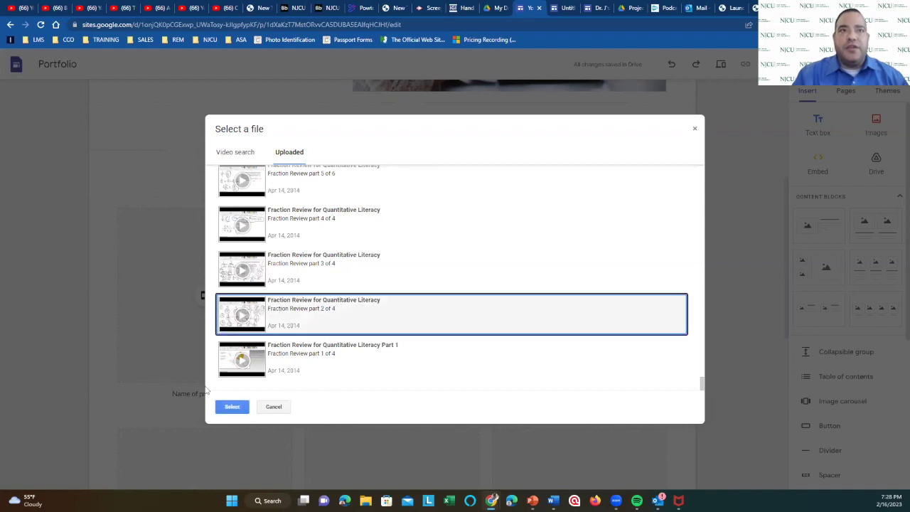
{"action": "left_click", "coordinate": [231, 409]}
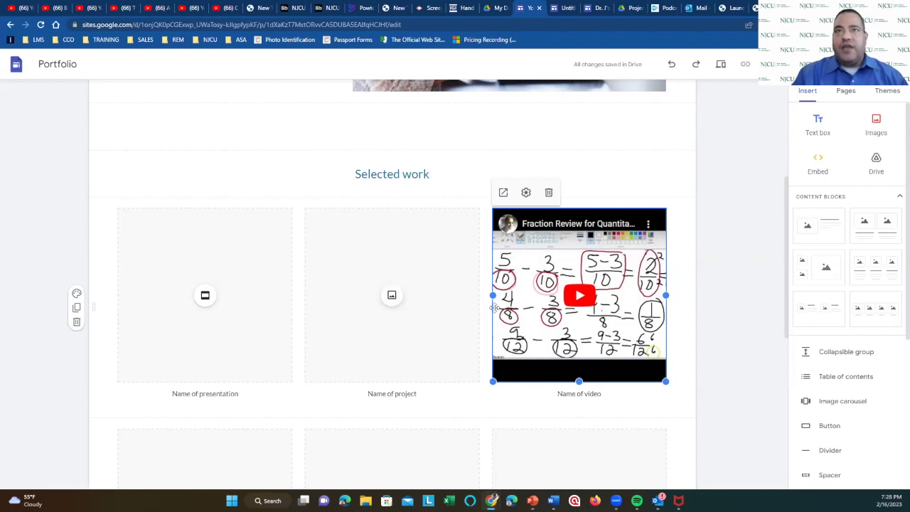
Step: Move the fraction video to the middle column and the project image placeholder beneath the "Name of video" caption
{"action": "mouse_move", "coordinate": [493, 295]}
{"action": "left_mouse_down"}
{"action": "mouse_move", "coordinate": [382, 297]}
{"action": "mouse_move", "coordinate": [493, 306]}
{"action": "left_mouse_up"}
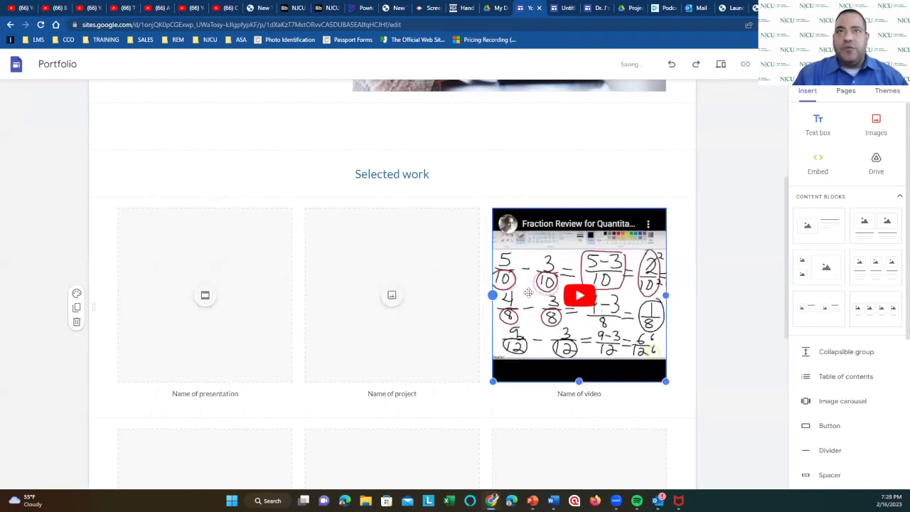
{"action": "left_click_drag", "start_coordinate": [571, 332], "coordinate": [313, 296]}
{"action": "left_click_drag", "start_coordinate": [451, 263], "coordinate": [562, 246]}
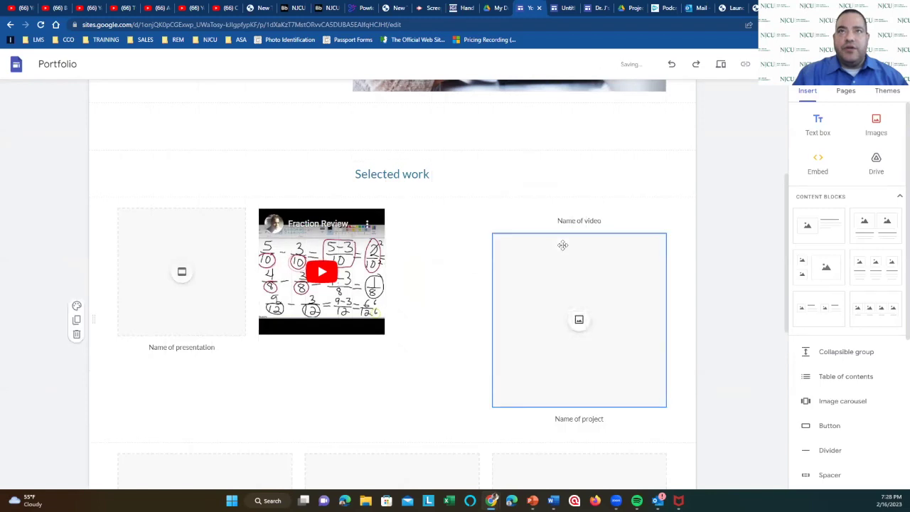
{"action": "mouse_move", "coordinate": [362, 235]}
{"action": "left_mouse_down"}
{"action": "mouse_move", "coordinate": [420, 264]}
{"action": "mouse_move", "coordinate": [402, 274]}
{"action": "mouse_move", "coordinate": [372, 244]}
{"action": "left_mouse_up"}
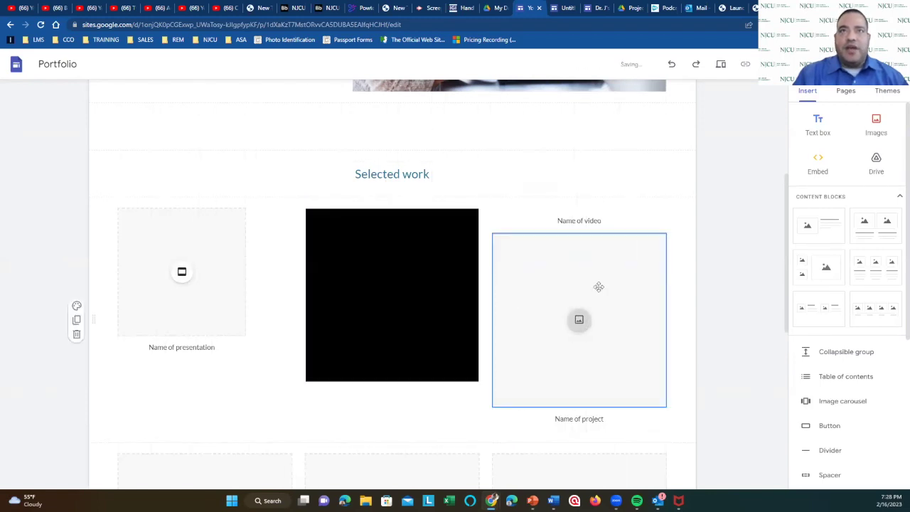
Step: Stack the video caption and project placeholder above the fraction video, and shift the stacked group toward the section's right side
{"action": "left_click", "coordinate": [604, 220]}
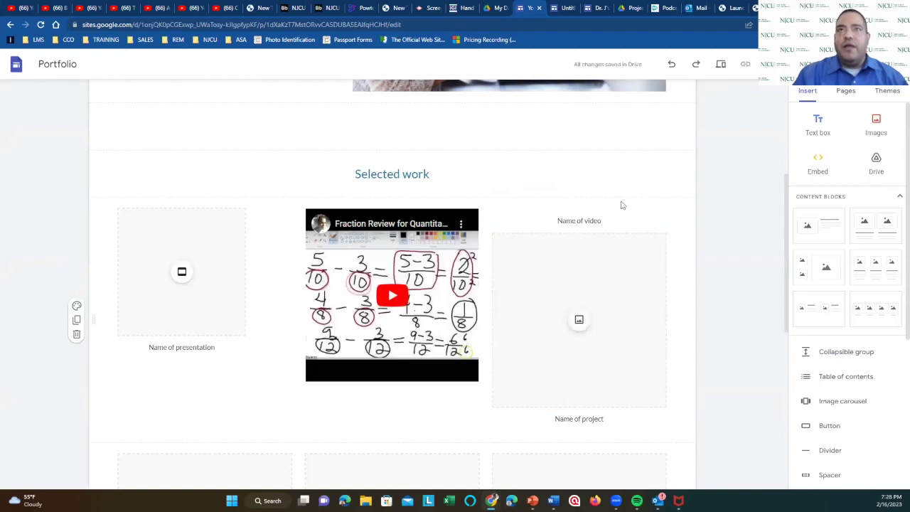
{"action": "left_click_drag", "start_coordinate": [616, 215], "coordinate": [427, 203]}
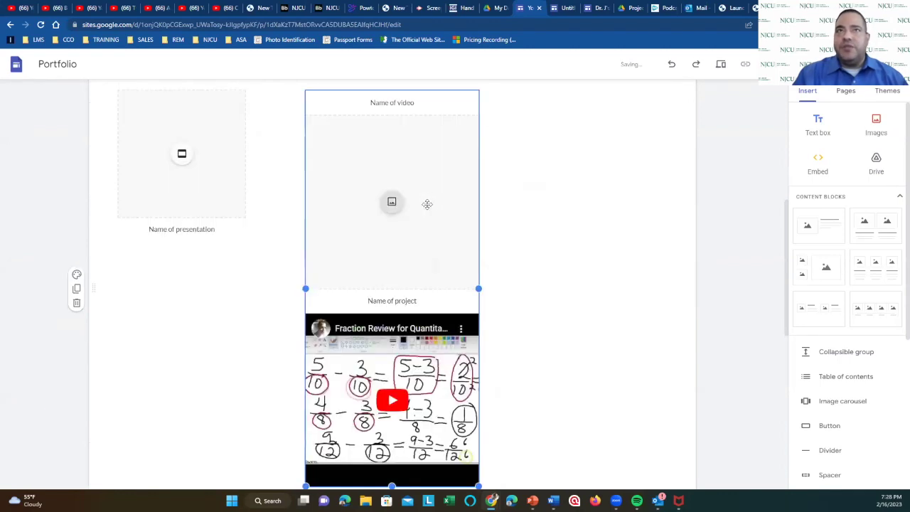
{"action": "left_click_drag", "start_coordinate": [595, 244], "coordinate": [559, 138]}
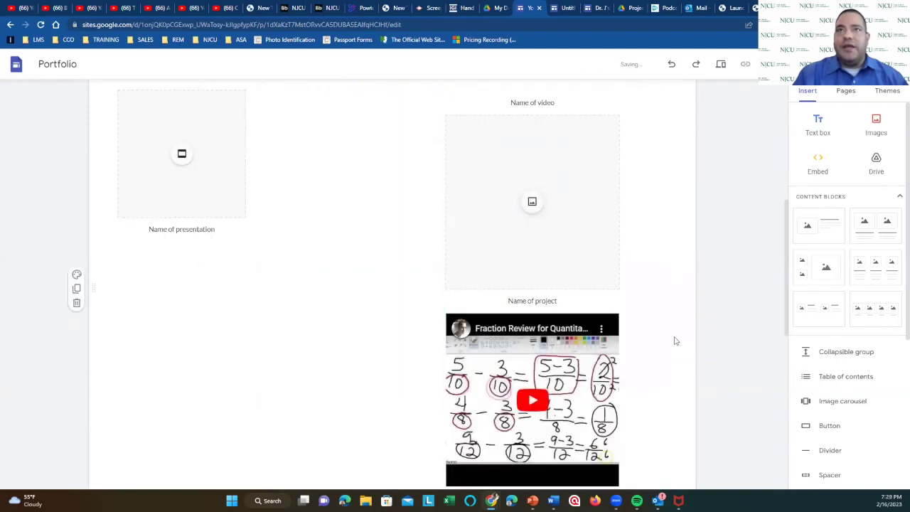
Step: Insert the "citing 101" Google Slides presentation into the presentation placeholder under Selected work
{"action": "scroll", "coordinate": [634, 374], "scroll_direction": "down", "scroll_amount": 1}
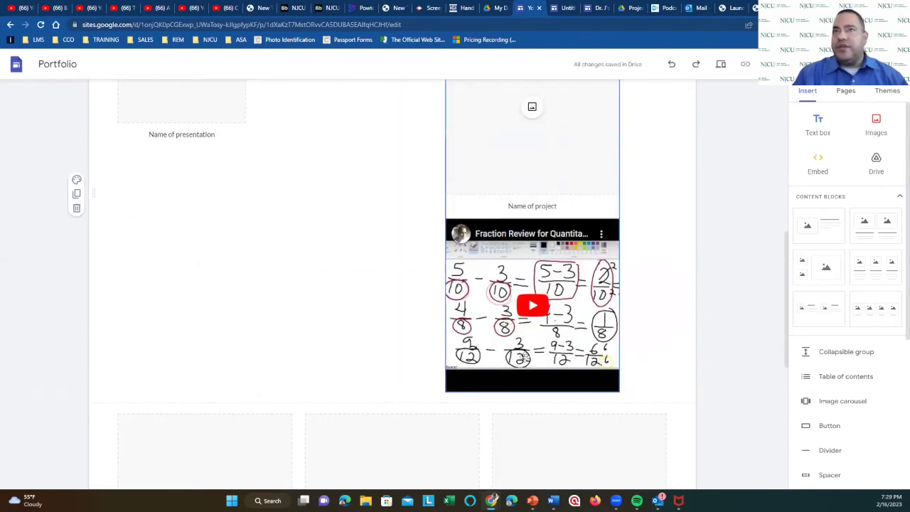
{"action": "scroll", "coordinate": [583, 415], "scroll_direction": "up", "scroll_amount": 2}
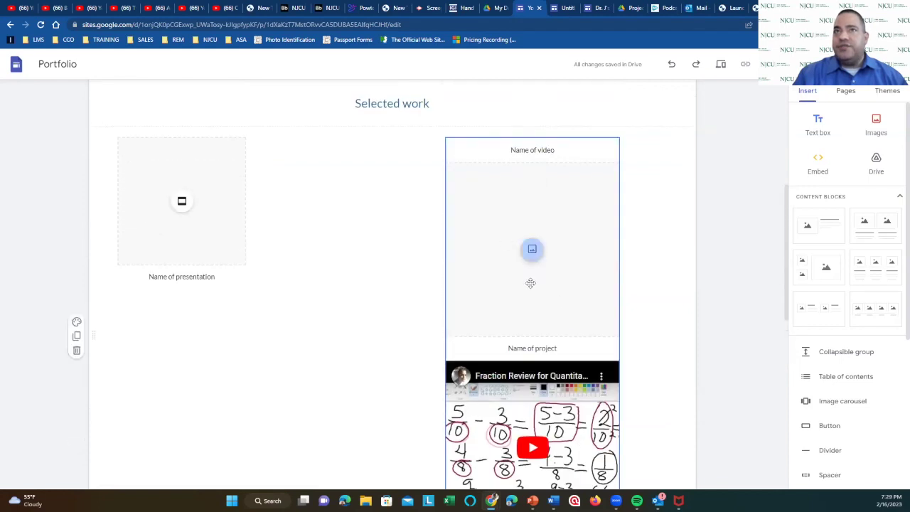
{"action": "left_click", "coordinate": [183, 203]}
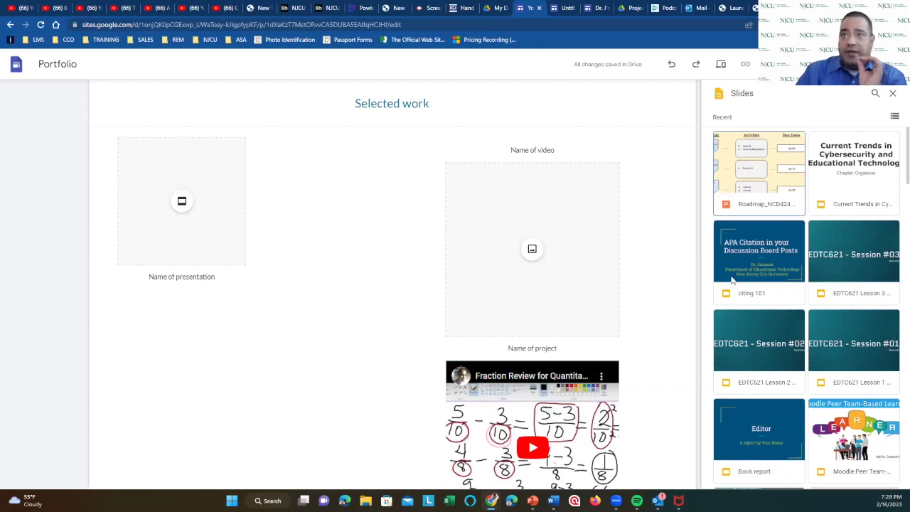
{"action": "left_click", "coordinate": [766, 249]}
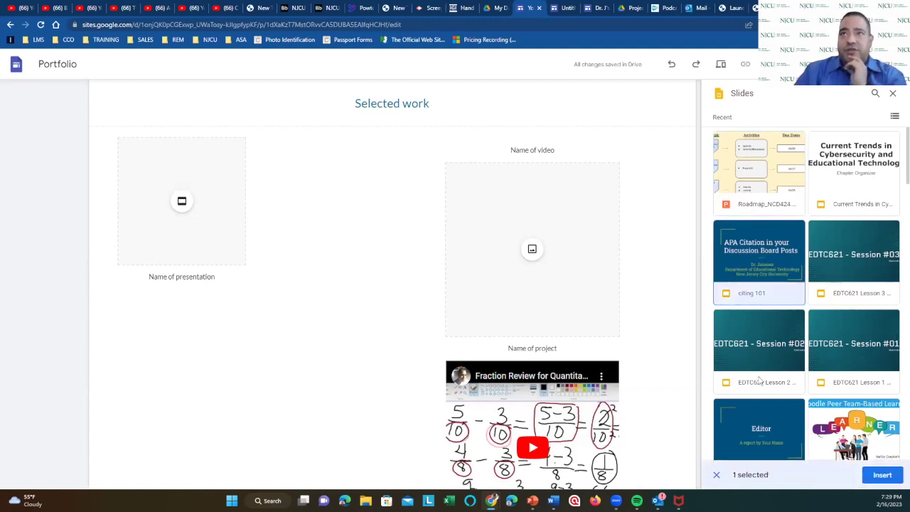
{"action": "left_click", "coordinate": [886, 478]}
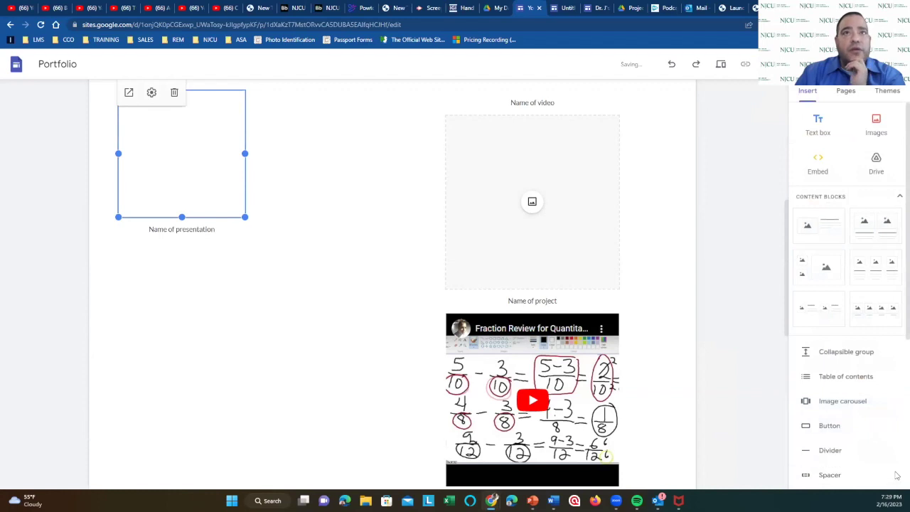
{"action": "scroll", "coordinate": [492, 414], "scroll_direction": "up", "scroll_amount": 2}
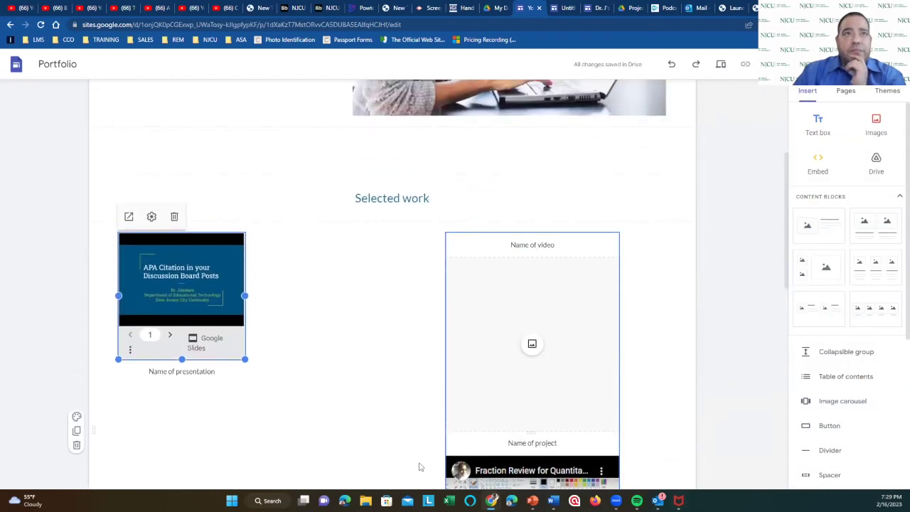
{"action": "scroll", "coordinate": [498, 384], "scroll_direction": "down", "scroll_amount": 1}
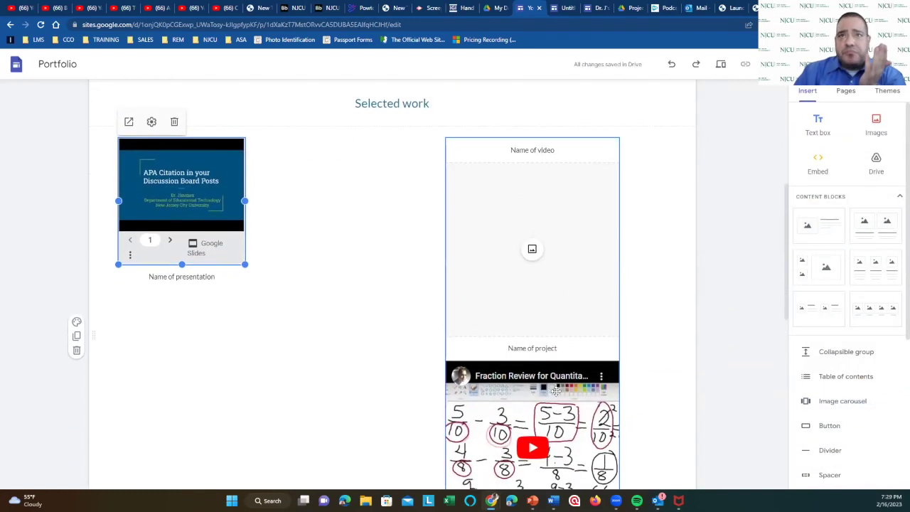
Step: Fill the project image placeholder under Selected work with a photographed document page from My Drive
{"action": "left_click", "coordinate": [581, 216]}
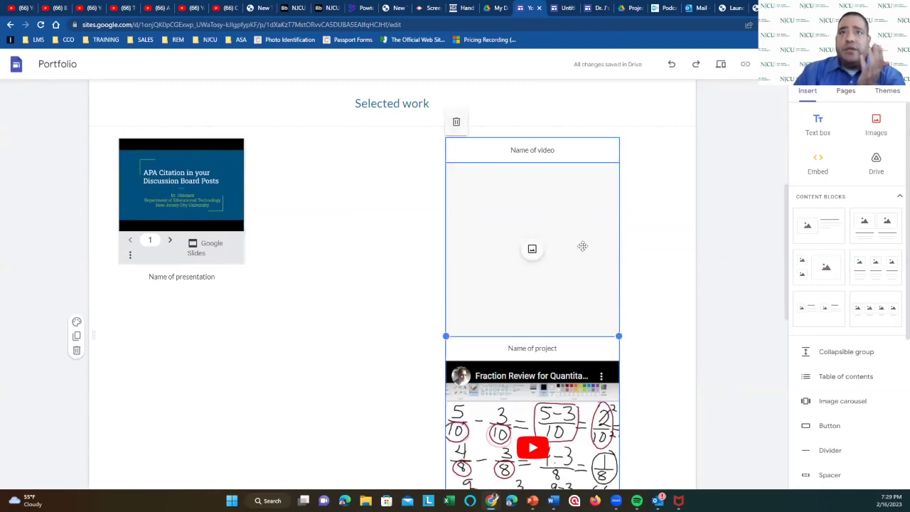
{"action": "left_click", "coordinate": [532, 251]}
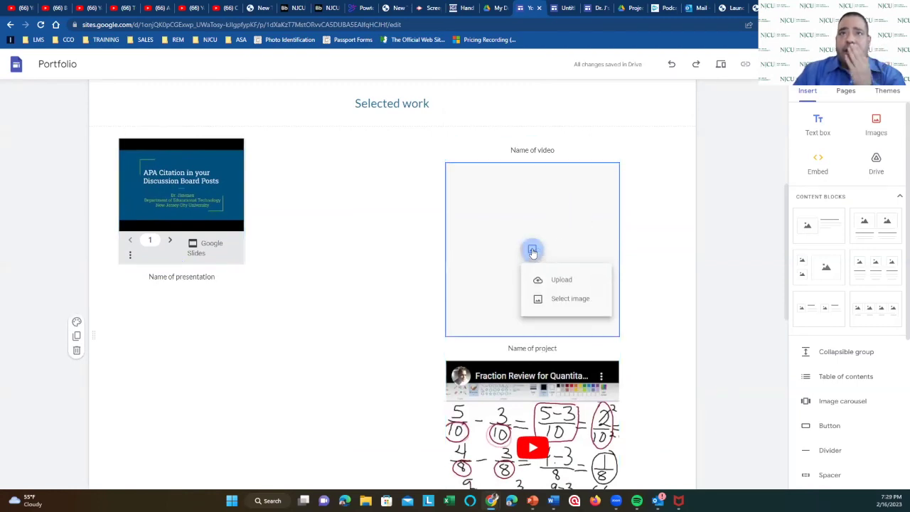
{"action": "left_click", "coordinate": [563, 299]}
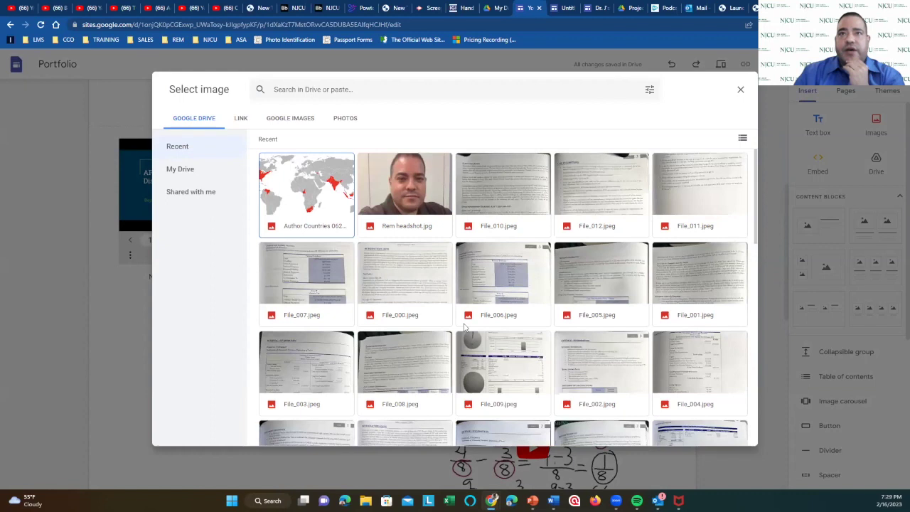
{"action": "scroll", "coordinate": [467, 328], "scroll_direction": "down", "scroll_amount": 3}
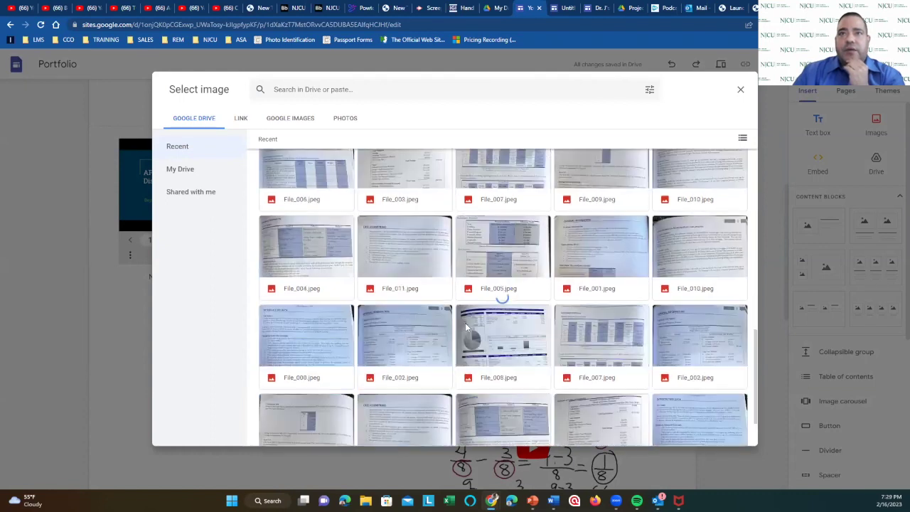
{"action": "scroll", "coordinate": [467, 328], "scroll_direction": "down", "scroll_amount": 2}
{"action": "scroll", "coordinate": [467, 327], "scroll_direction": "up", "scroll_amount": 5}
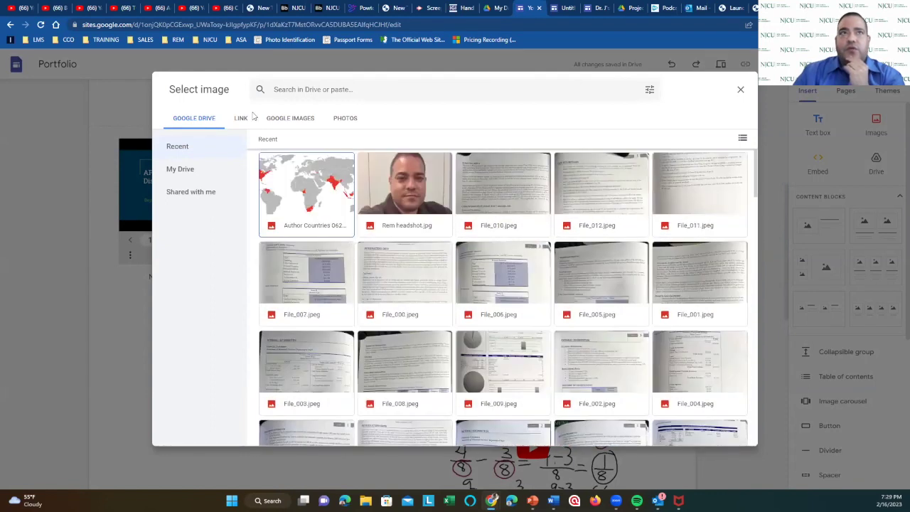
{"action": "left_click", "coordinate": [191, 171]}
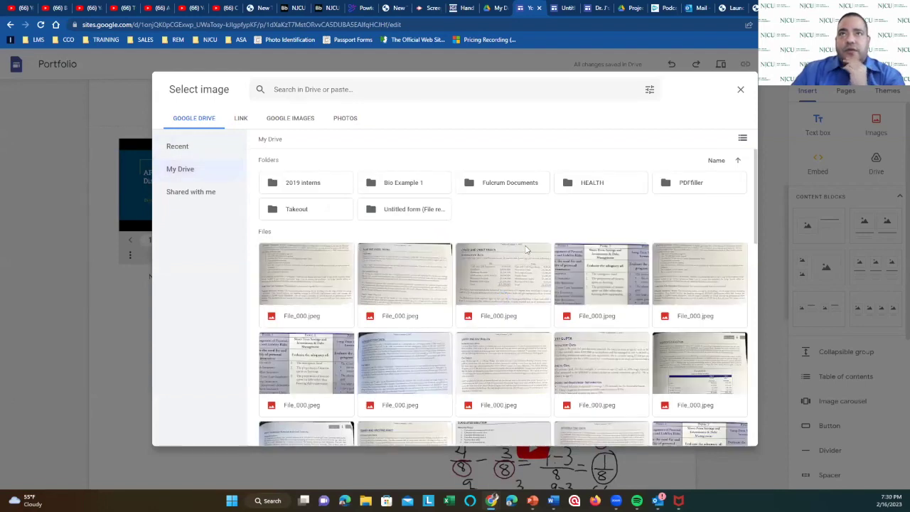
{"action": "scroll", "coordinate": [526, 249], "scroll_direction": "down", "scroll_amount": 8}
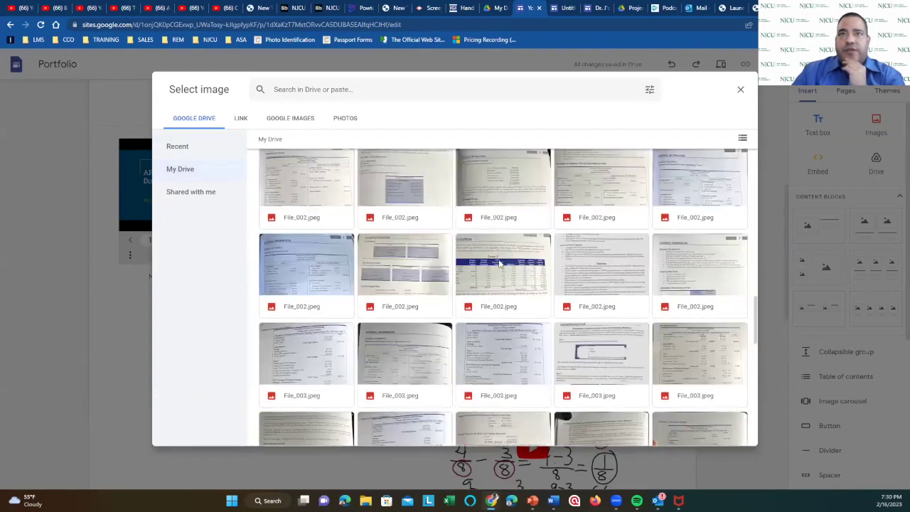
{"action": "scroll", "coordinate": [352, 274], "scroll_direction": "up", "scroll_amount": 8}
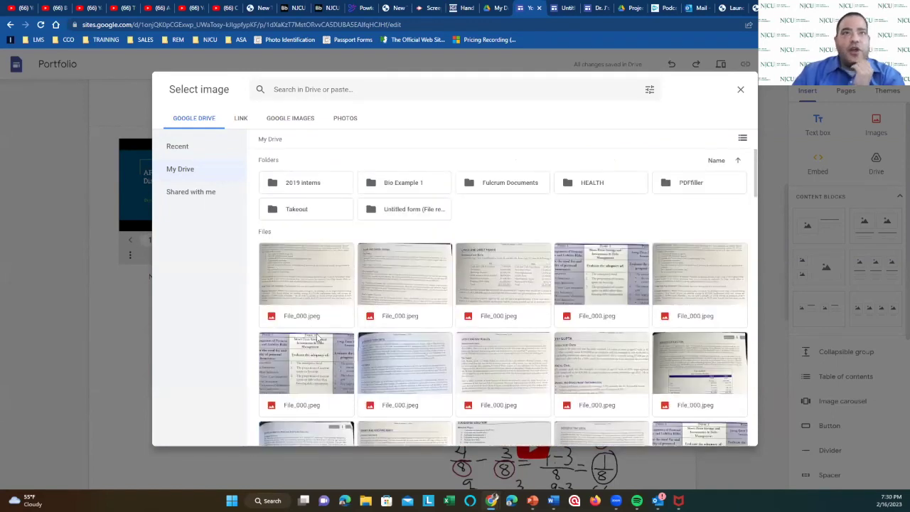
{"action": "scroll", "coordinate": [368, 344], "scroll_direction": "down", "scroll_amount": 1}
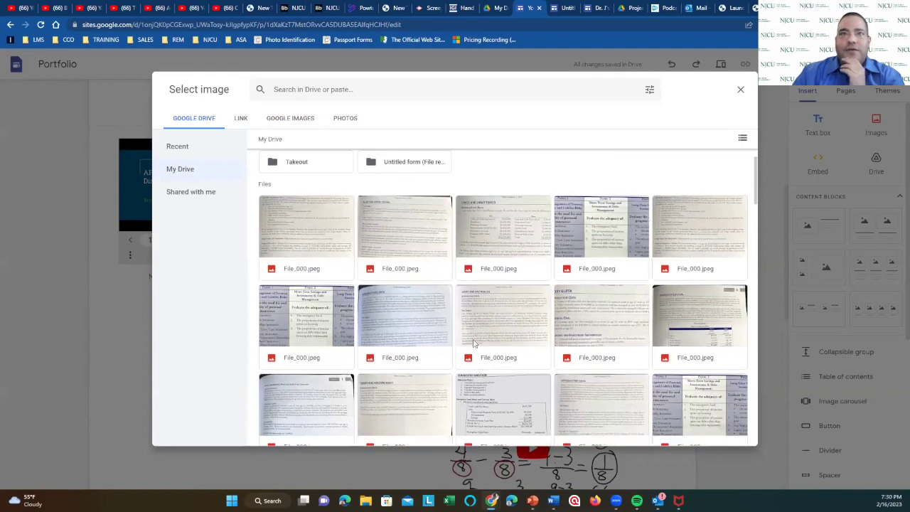
{"action": "left_click", "coordinate": [310, 396]}
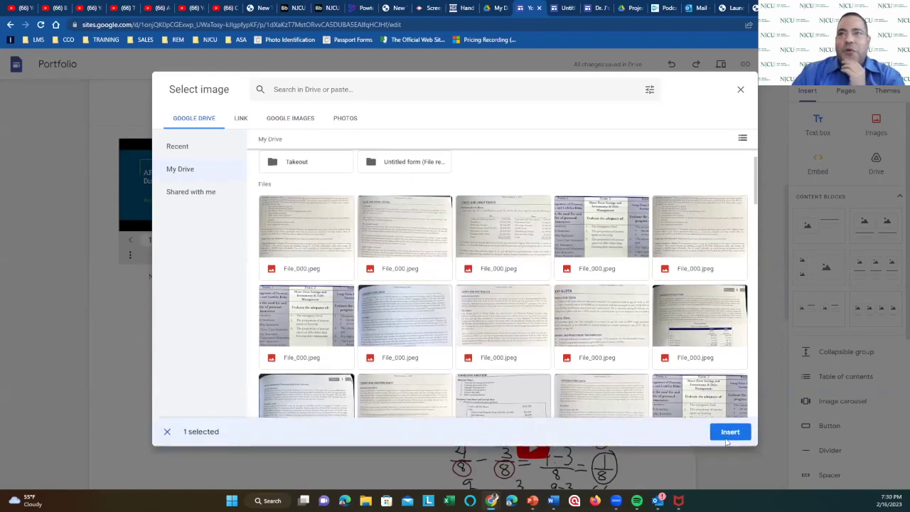
{"action": "left_click", "coordinate": [730, 433]}
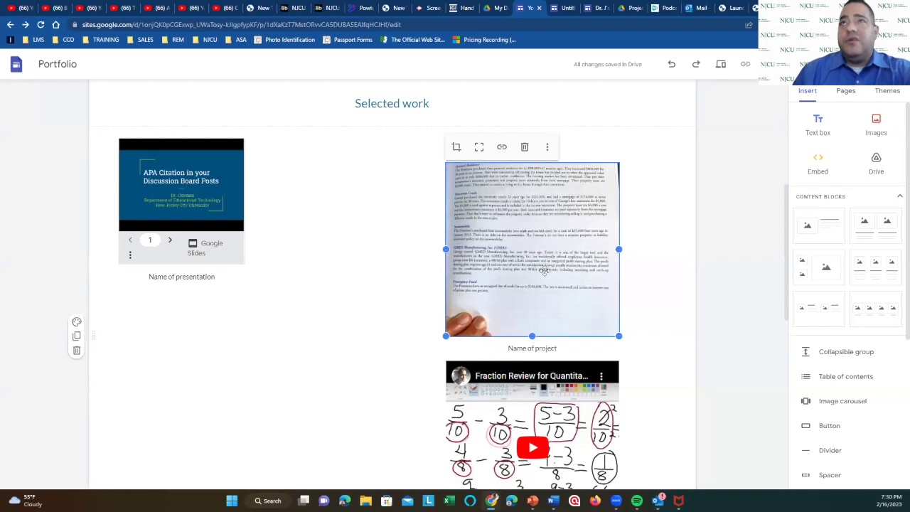
Step: Move the document photo to the middle column beside the presentation, and delete the remaining group holding the captions and fraction video
{"action": "left_click_drag", "start_coordinate": [527, 212], "coordinate": [370, 208]}
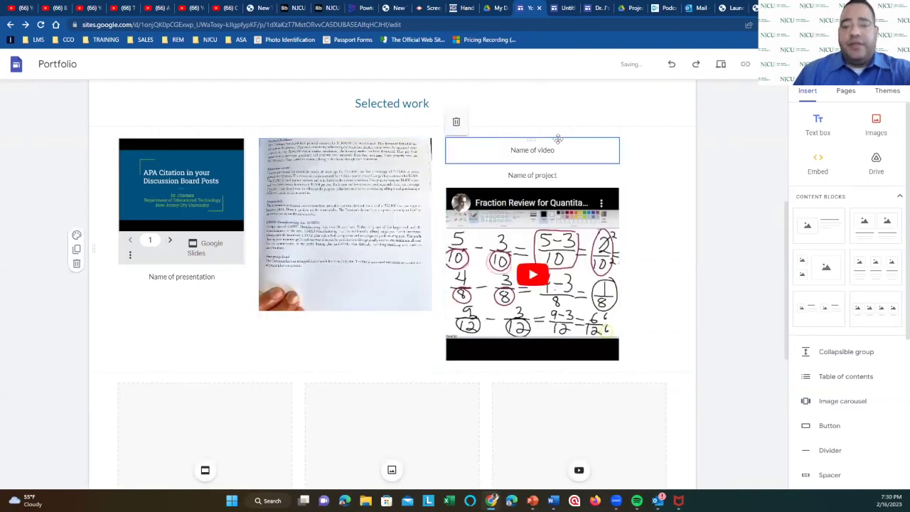
{"action": "left_click", "coordinate": [458, 124]}
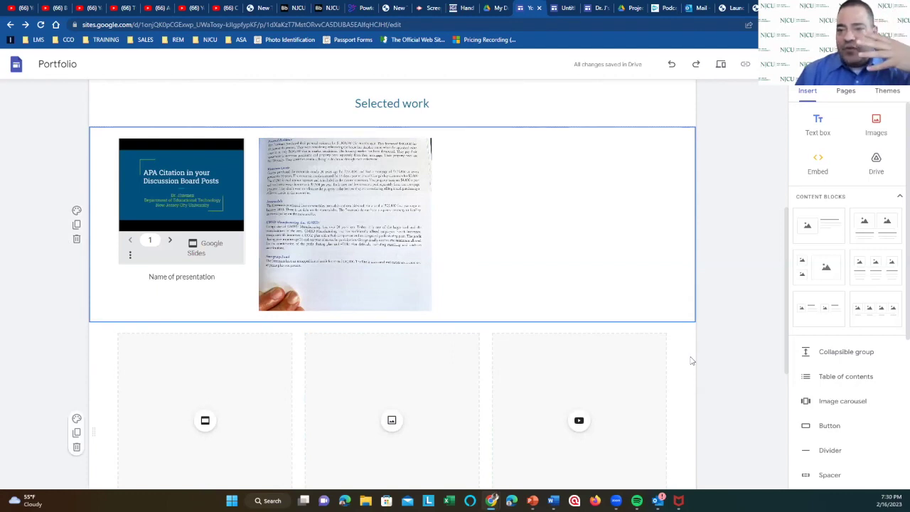
Step: Delete the photo of the woman at the laptop and apply section color Style 3 to the introduction section
{"action": "scroll", "coordinate": [690, 376], "scroll_direction": "up", "scroll_amount": 4}
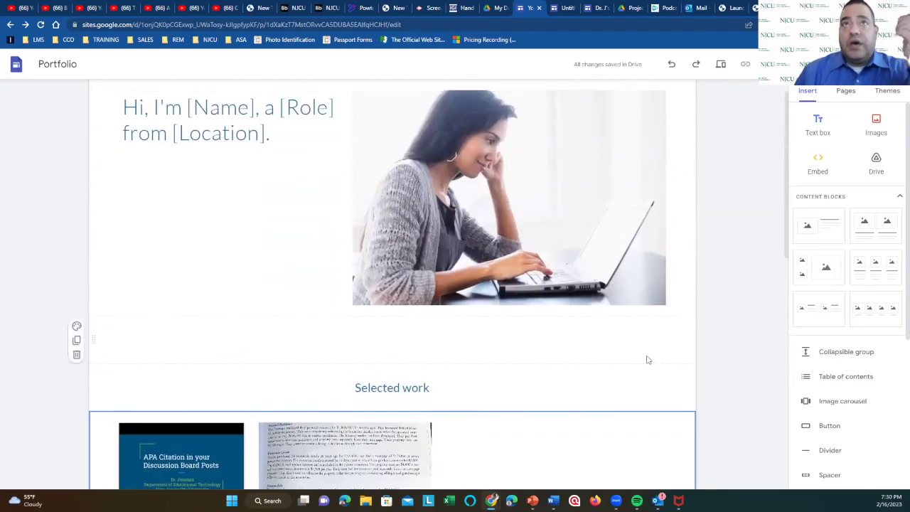
{"action": "left_click", "coordinate": [574, 226]}
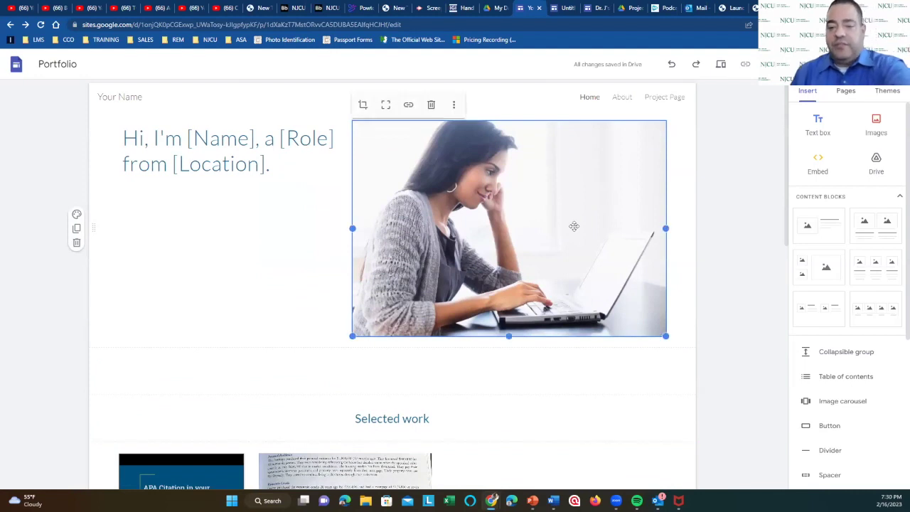
{"action": "key", "text": "Delete"}
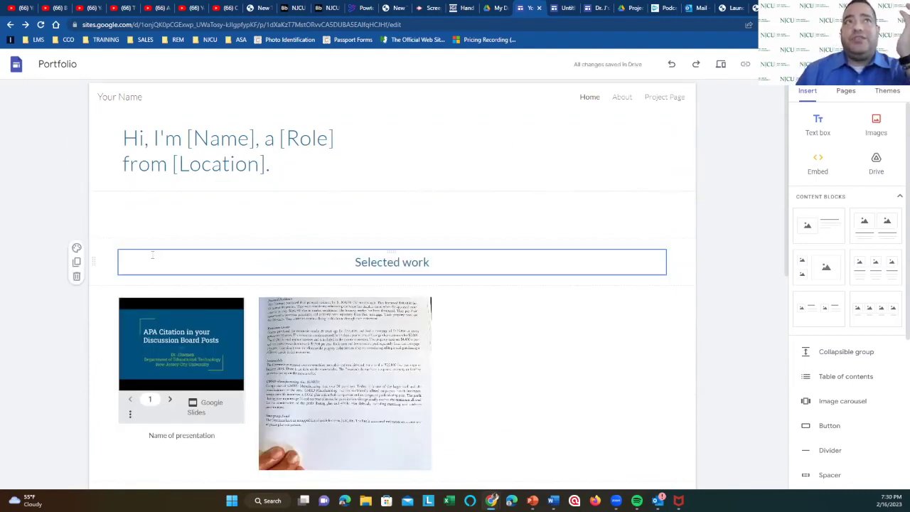
{"action": "left_click", "coordinate": [77, 135]}
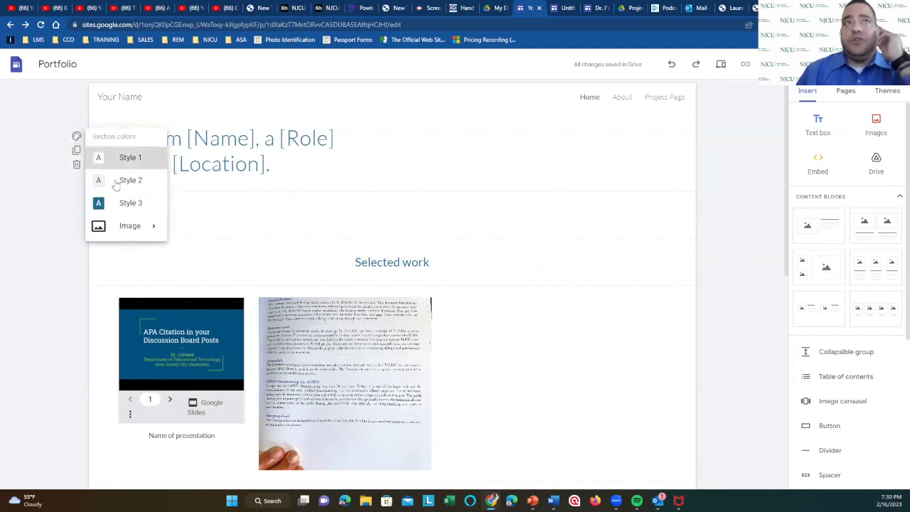
{"action": "left_click", "coordinate": [119, 204]}
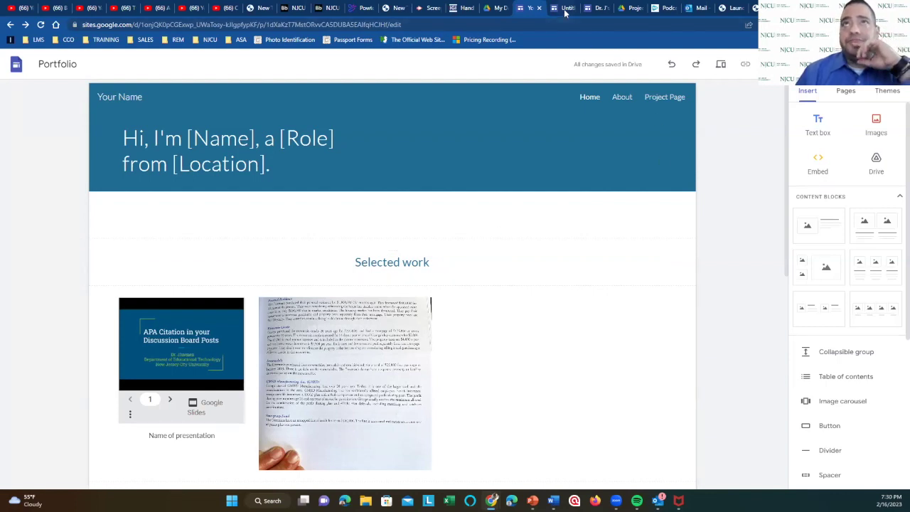
Step: Switch to the sample portfolio preview, examine its Selected work section, and check the page behind the My Podcast Episode 1 link
{"action": "left_click", "coordinate": [600, 8]}
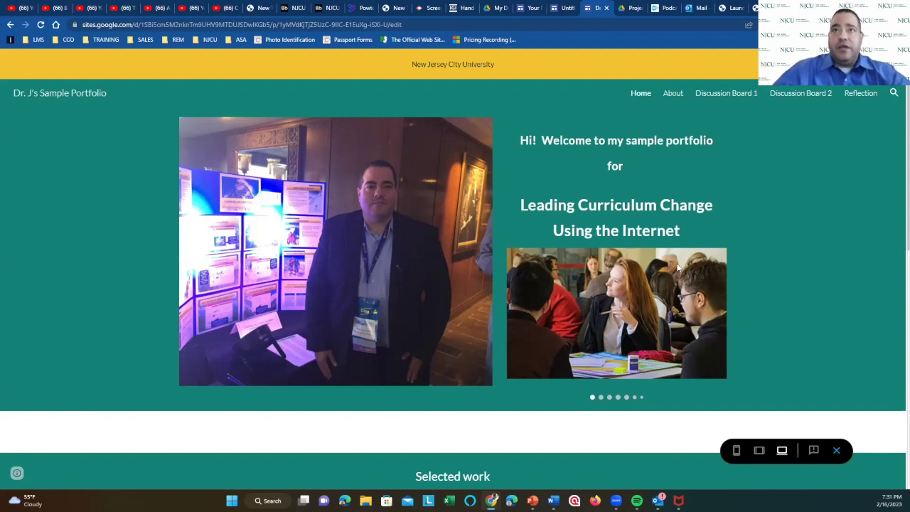
{"action": "scroll", "coordinate": [493, 351], "scroll_direction": "down", "scroll_amount": 2}
{"action": "scroll", "coordinate": [493, 352], "scroll_direction": "up", "scroll_amount": 1}
{"action": "scroll", "coordinate": [493, 351], "scroll_direction": "down", "scroll_amount": 5}
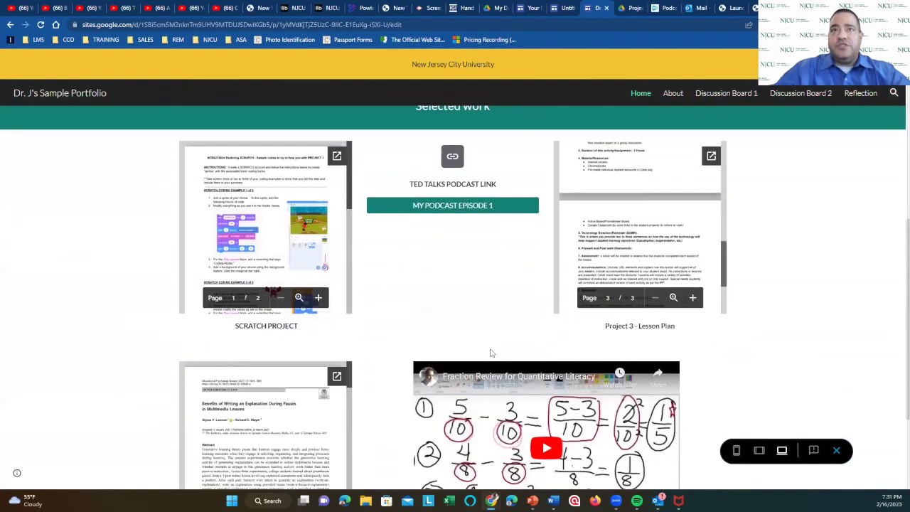
{"action": "scroll", "coordinate": [491, 353], "scroll_direction": "up", "scroll_amount": 1}
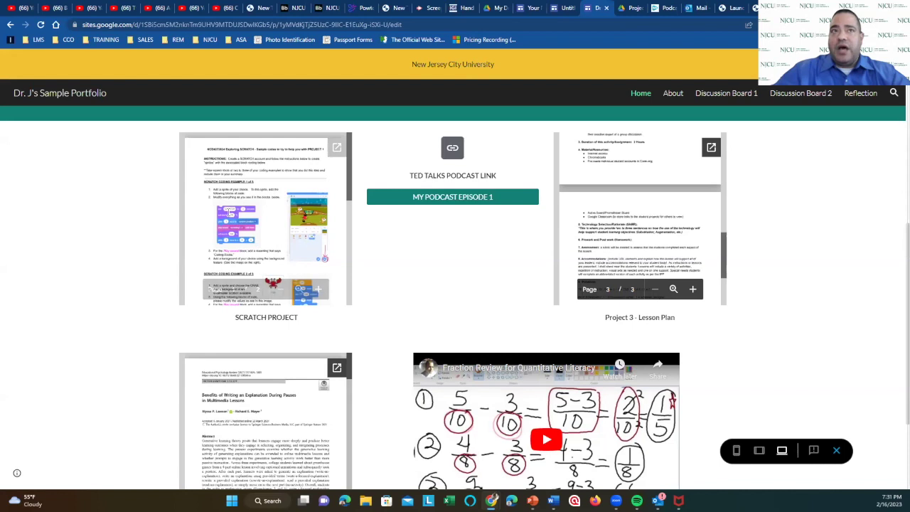
{"action": "scroll", "coordinate": [583, 249], "scroll_direction": "up", "scroll_amount": 10}
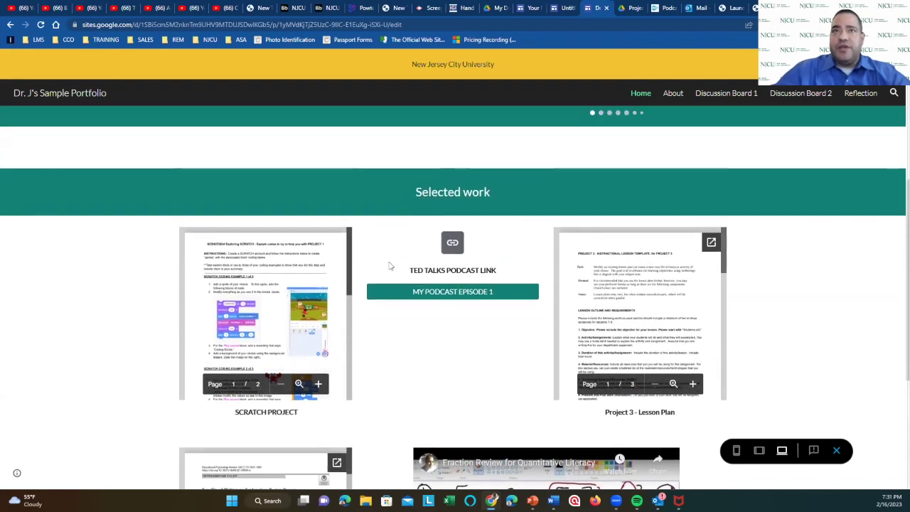
{"action": "left_click", "coordinate": [455, 294]}
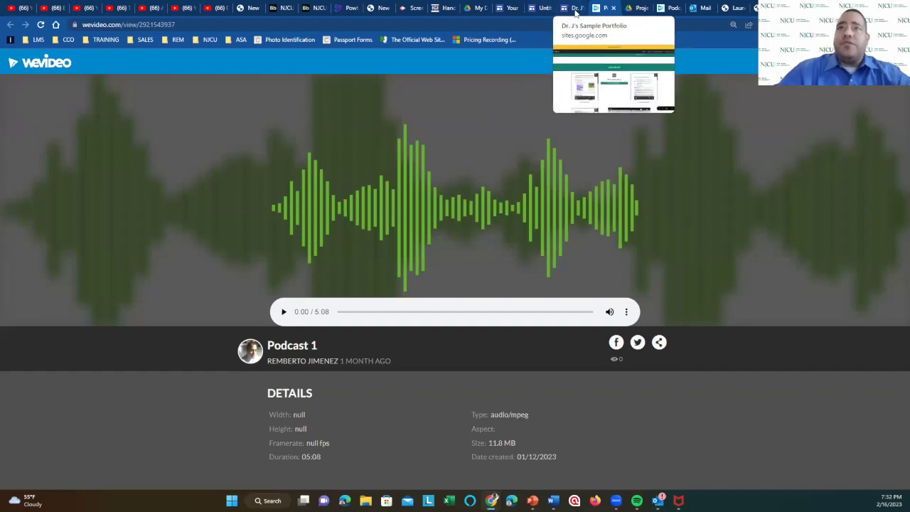
{"action": "left_click", "coordinate": [576, 12]}
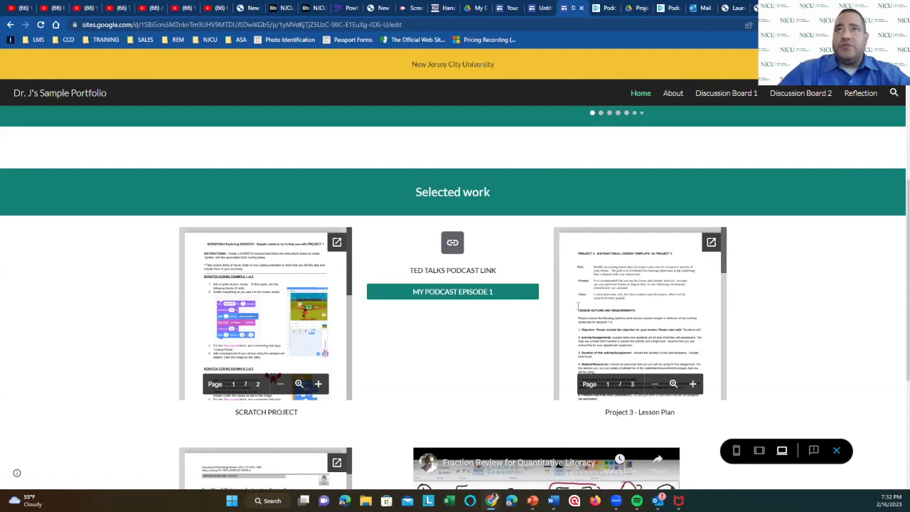
Step: Advance the image carousel by three images in the sample portfolio's welcome section
{"action": "scroll", "coordinate": [578, 306], "scroll_direction": "up", "scroll_amount": 4}
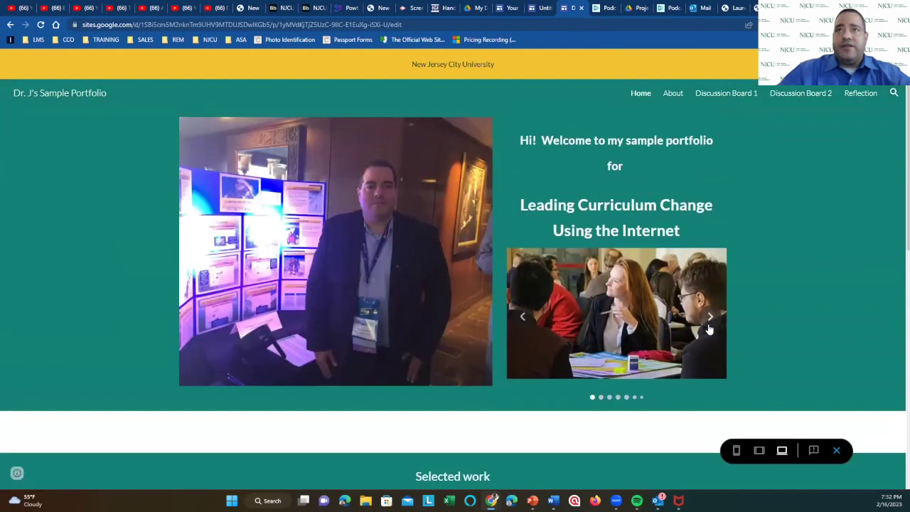
{"action": "left_click", "coordinate": [711, 324]}
{"action": "left_click", "coordinate": [712, 322]}
{"action": "left_click", "coordinate": [712, 323]}
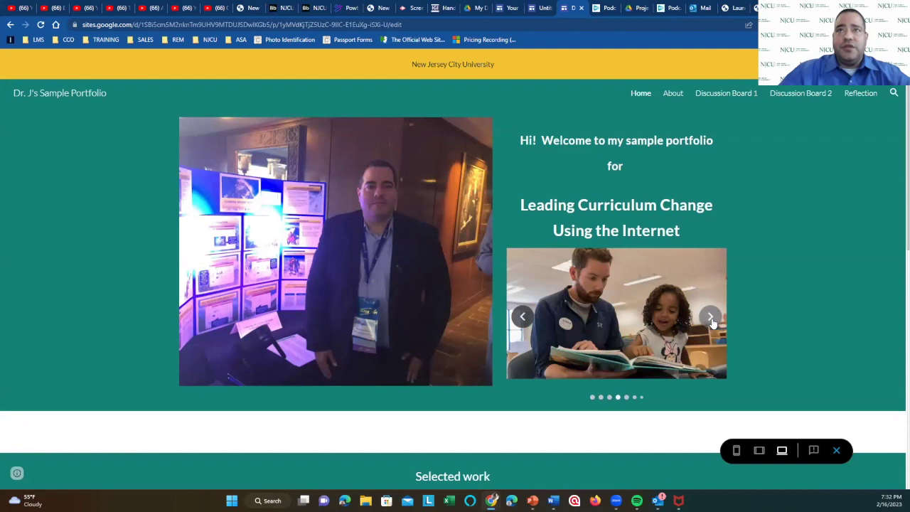
Step: View the sample portfolio's About, Discussion Board 1, Discussion Board 2 and Reflection pages in turn
{"action": "left_click", "coordinate": [673, 93]}
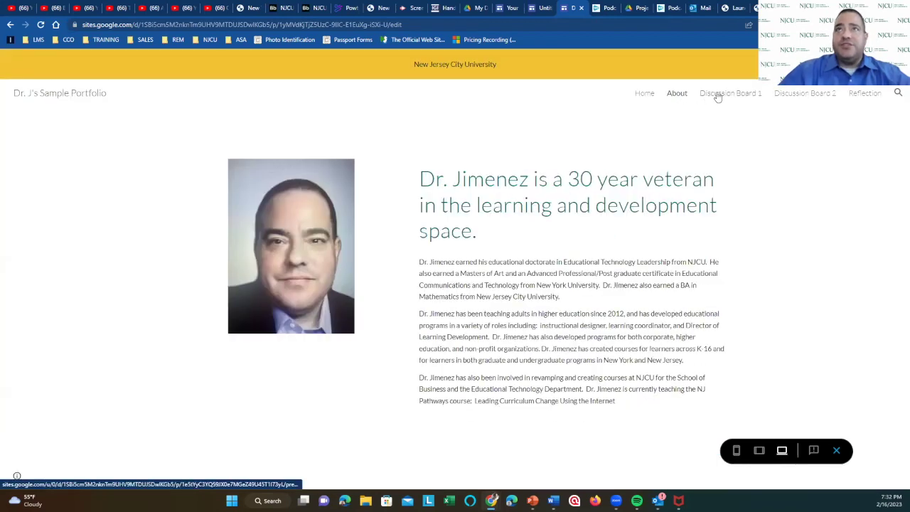
{"action": "left_click", "coordinate": [718, 93]}
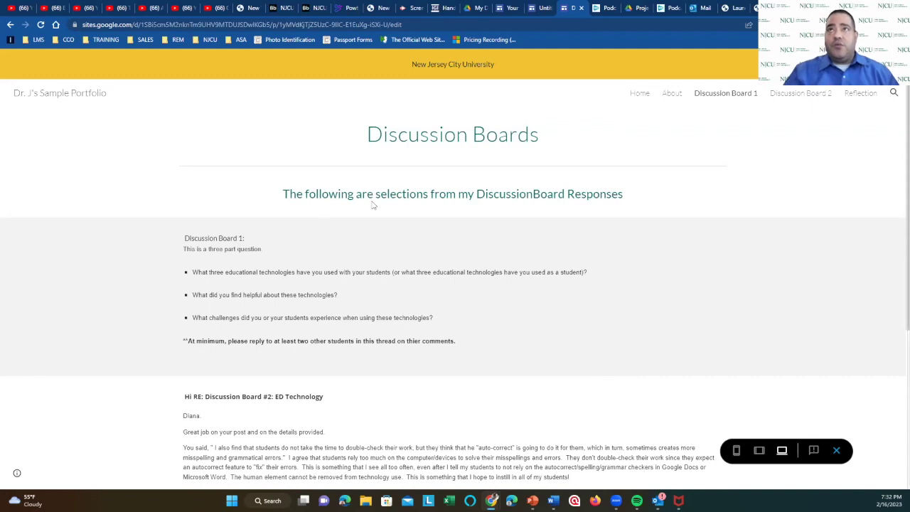
{"action": "left_click", "coordinate": [785, 94]}
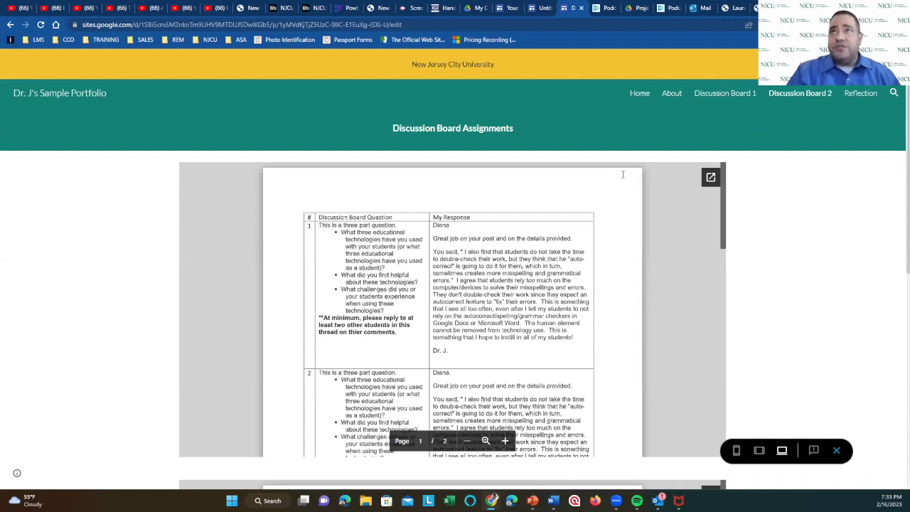
{"action": "left_click", "coordinate": [862, 96]}
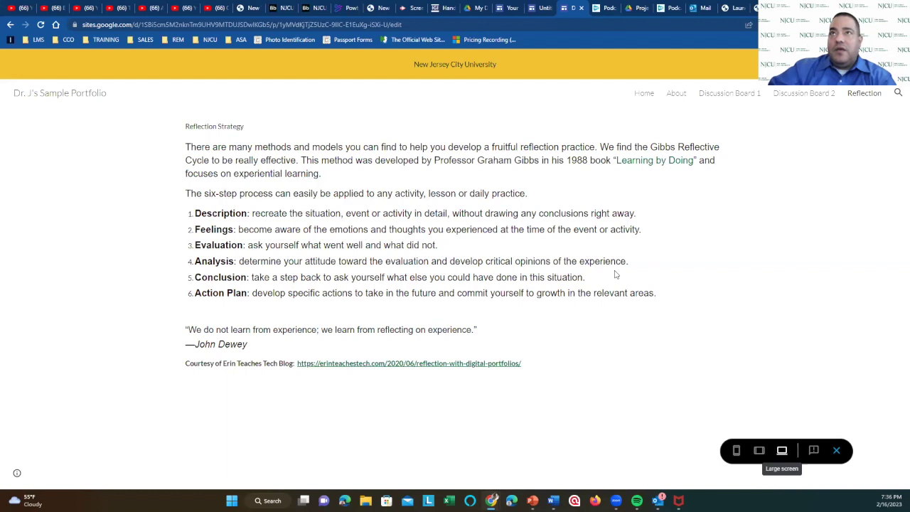
Step: Return to the sample portfolio's Home page and review its content from the welcome section to the footer
{"action": "left_click", "coordinate": [640, 99]}
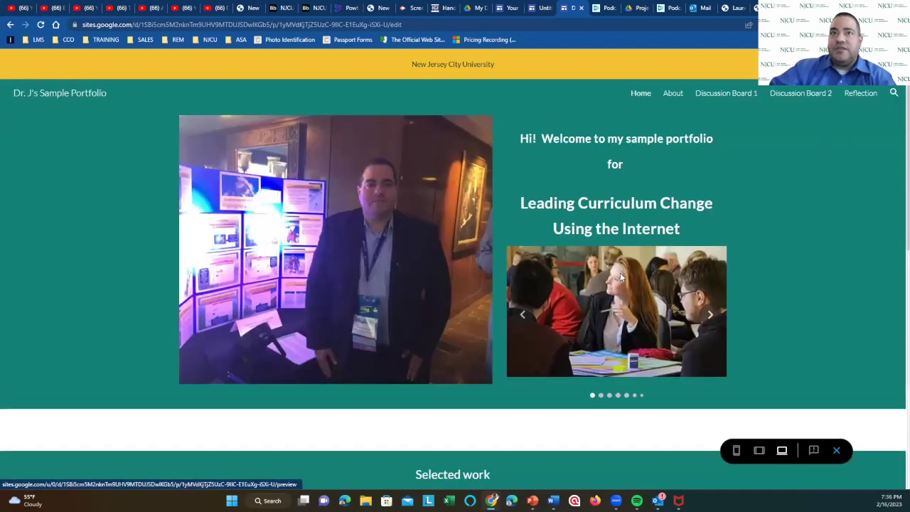
{"action": "scroll", "coordinate": [620, 277], "scroll_direction": "down", "scroll_amount": 10}
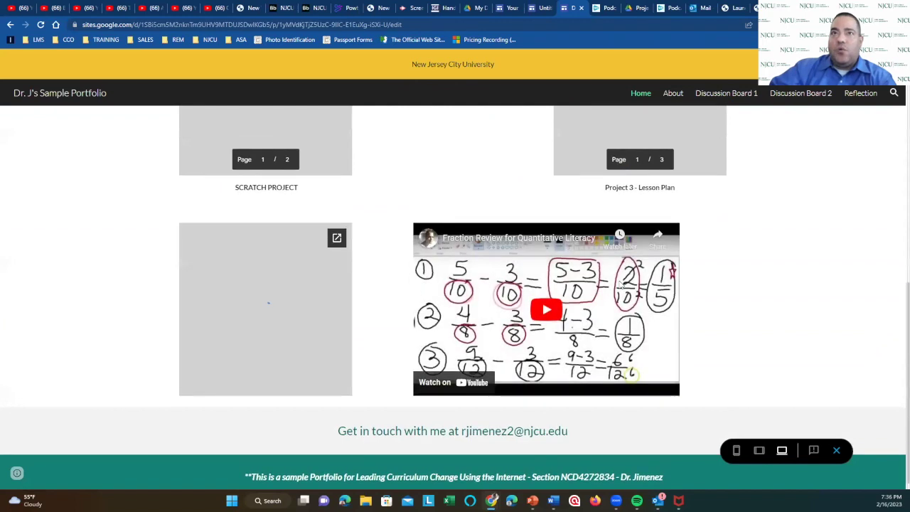
{"action": "scroll", "coordinate": [619, 281], "scroll_direction": "up", "scroll_amount": 4}
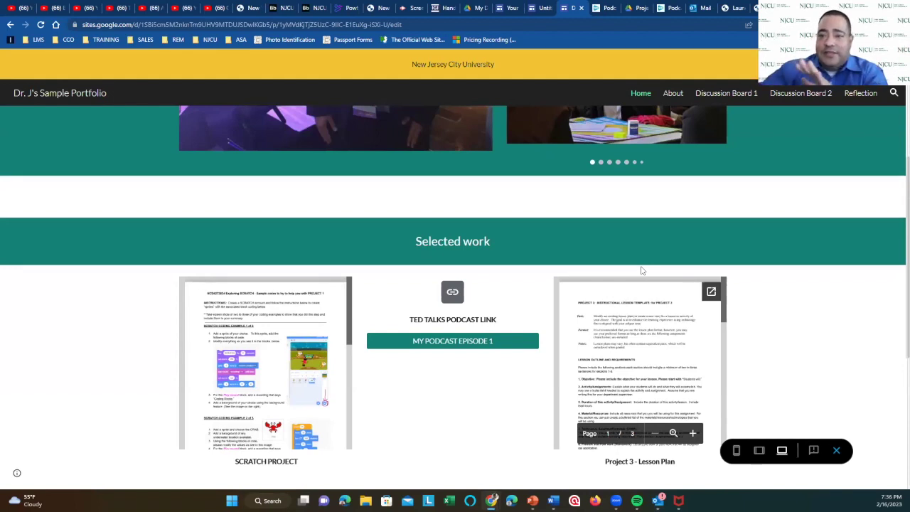
{"action": "scroll", "coordinate": [660, 280], "scroll_direction": "up", "scroll_amount": 2}
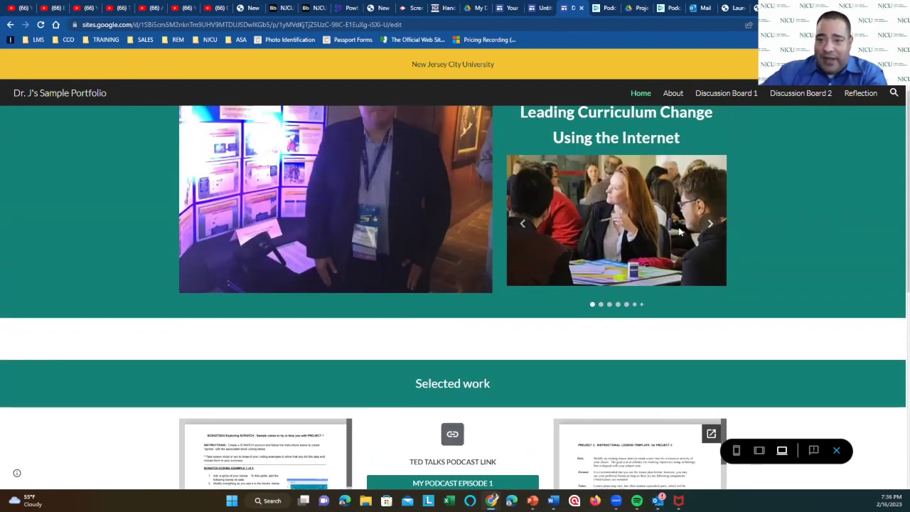